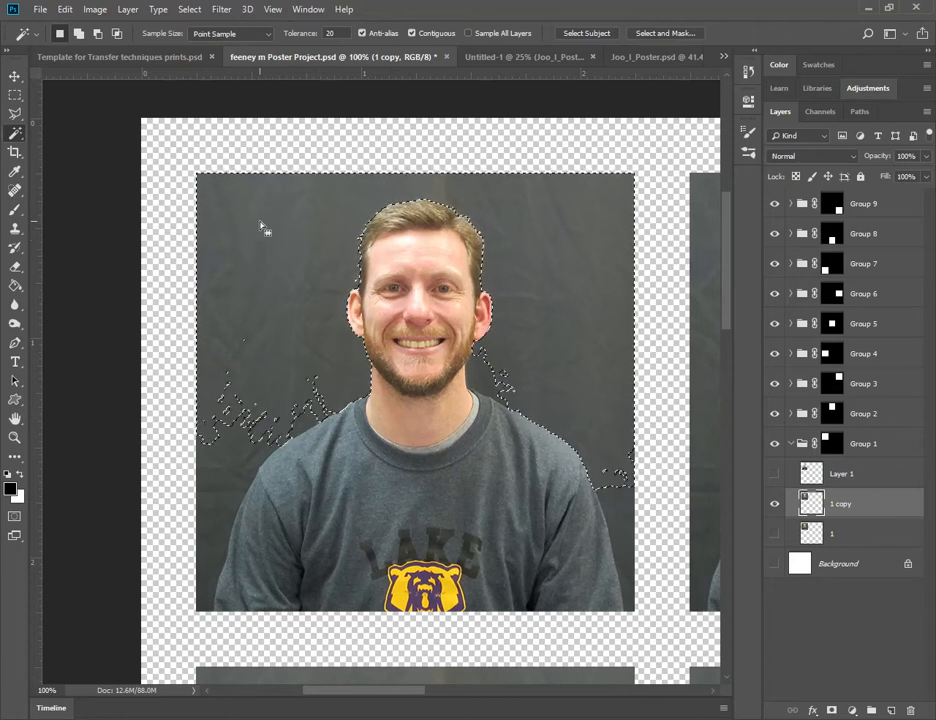
# - Clear the current selection and try sampling areas of the gray sweatshirt with the Magic Wand at tolerance 20
pyautogui.hotkey('ctrl', 'd')
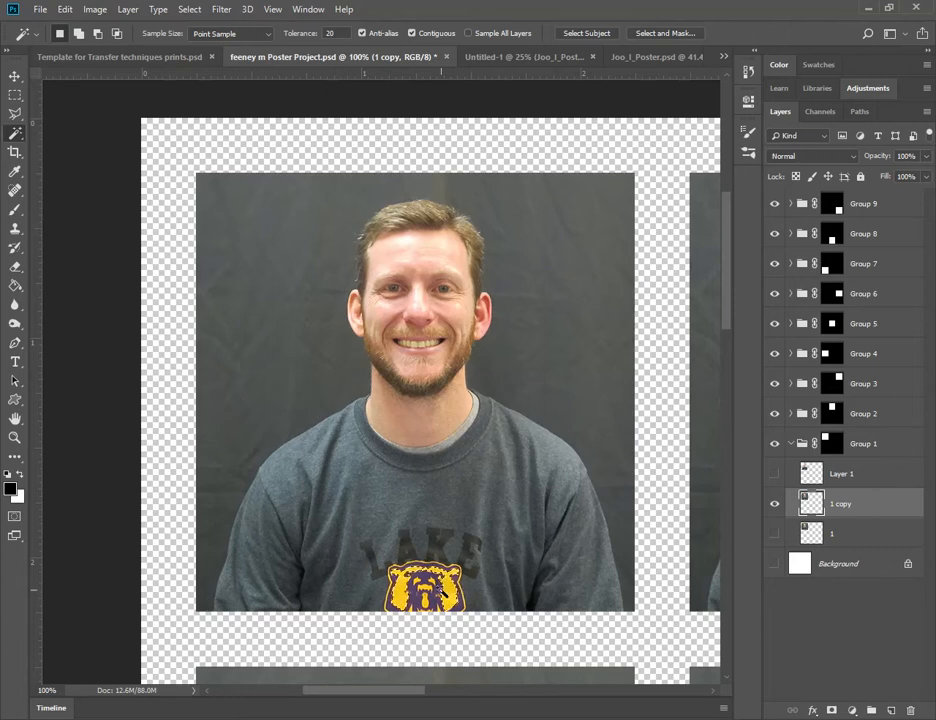
pyautogui.click(401, 509)
pyautogui.click(329, 535)
pyautogui.click(324, 558)
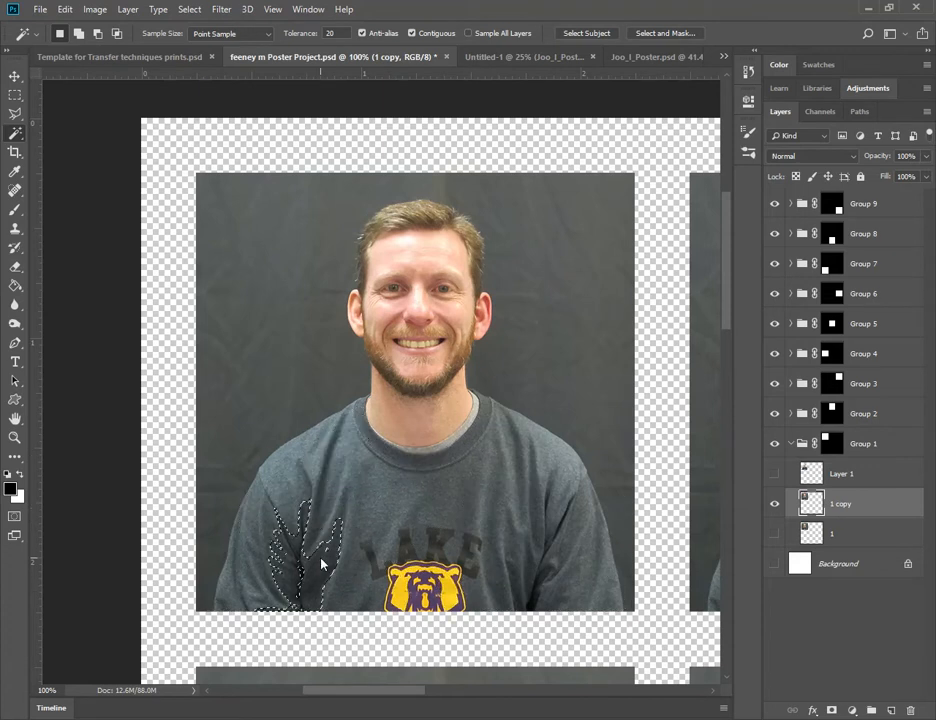
# - Select the entire dark backdrop around the man with the Magic Wand, adding the leftover areas beside both shoulders
pyautogui.click(285, 260)
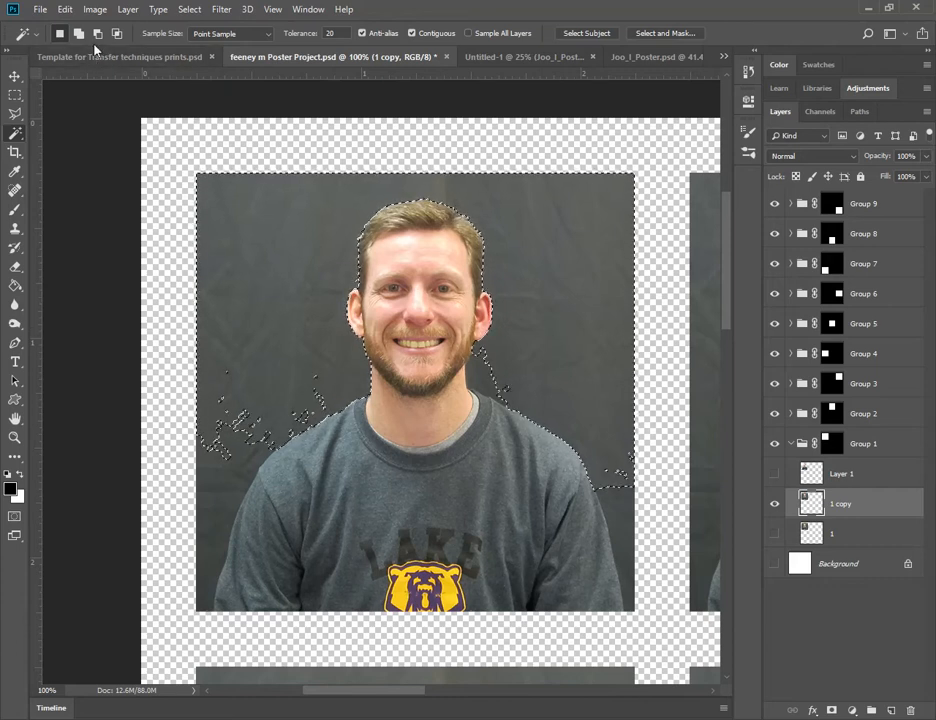
pyautogui.press('shift')
pyautogui.press('shift')
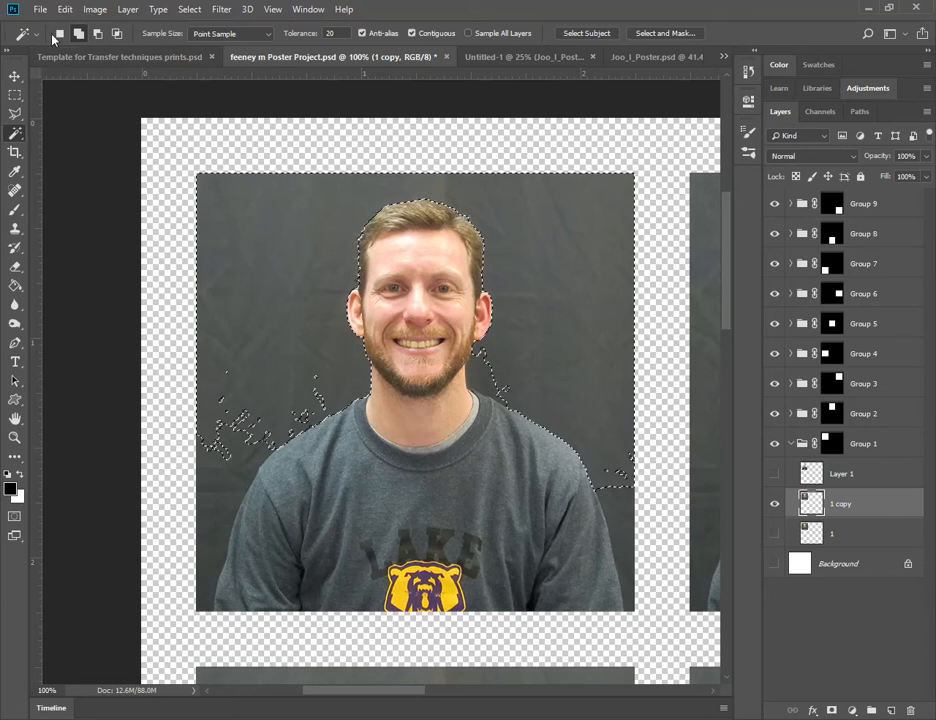
pyautogui.click(219, 493)
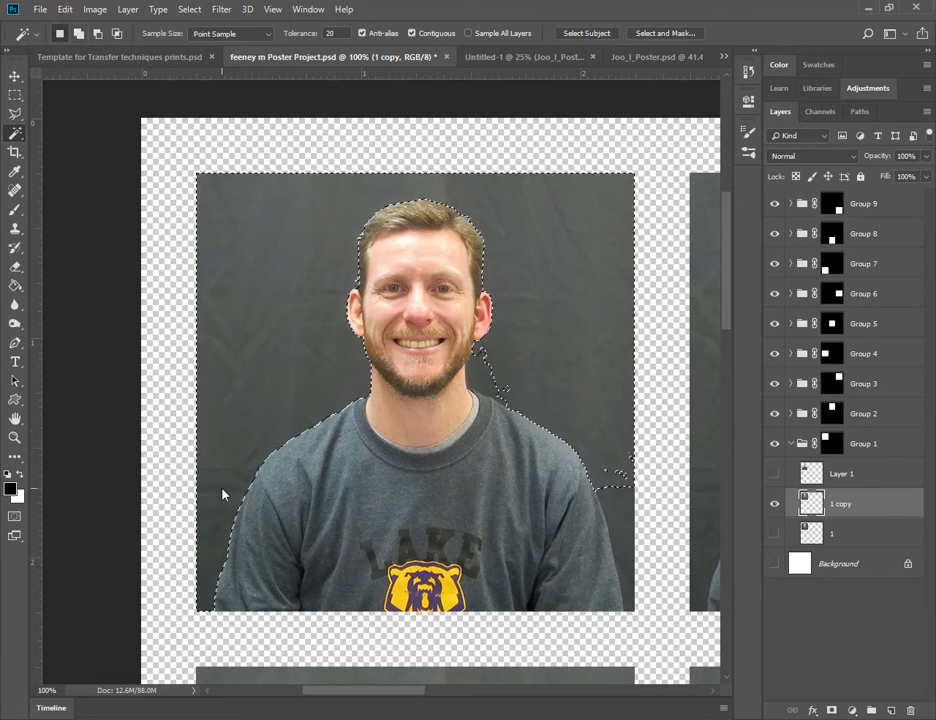
pyautogui.click(478, 386)
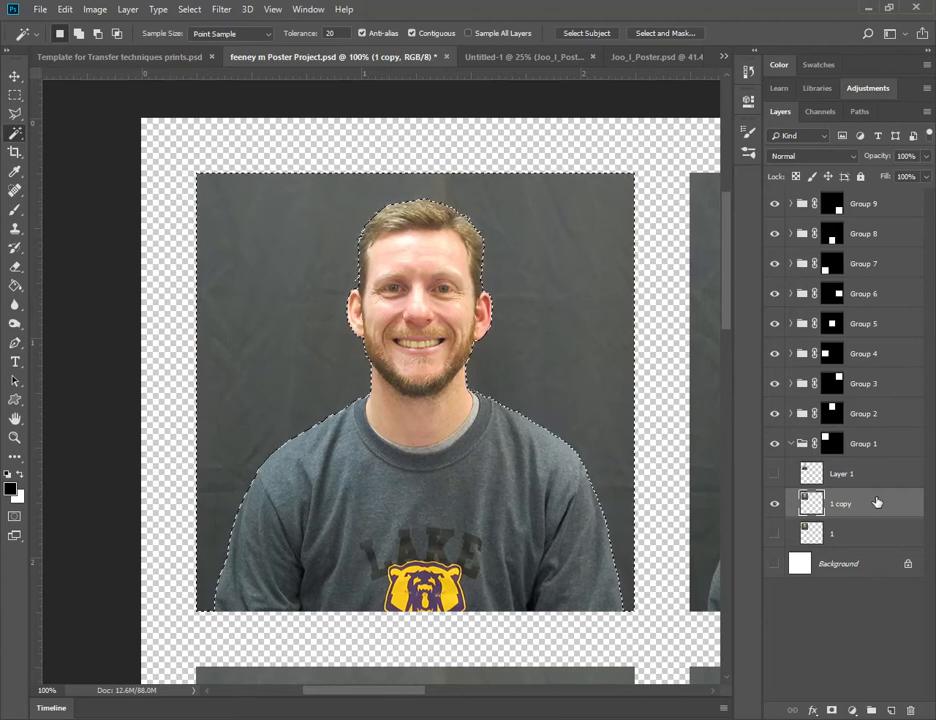
# - Try deleting the selected backdrop from the 1 copy layer, and undo the deletion
pyautogui.press('Delete')
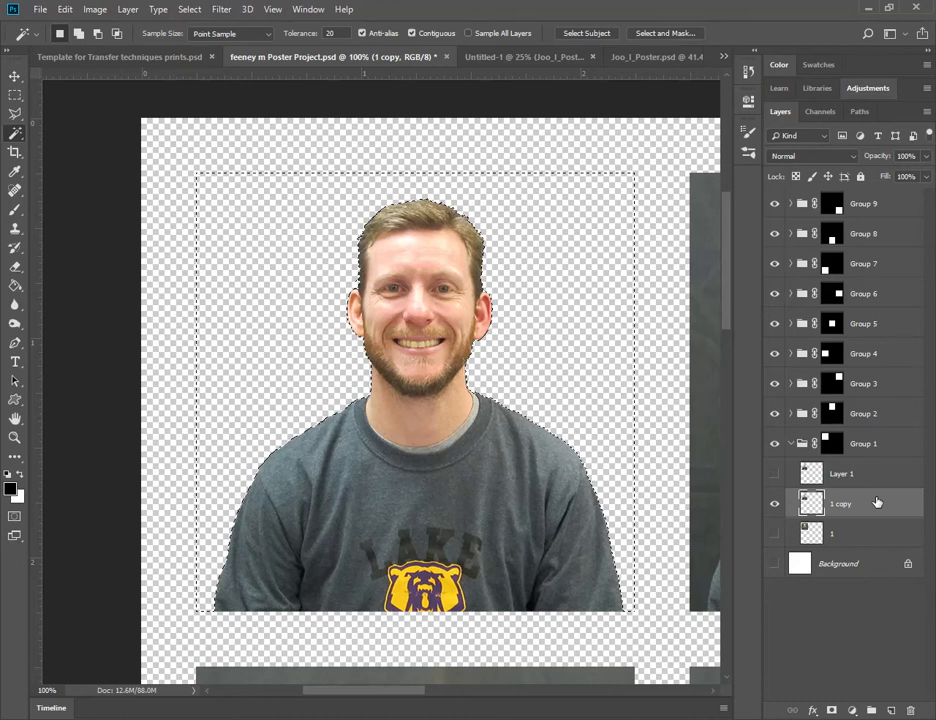
pyautogui.hotkey('ctrl', 'z')
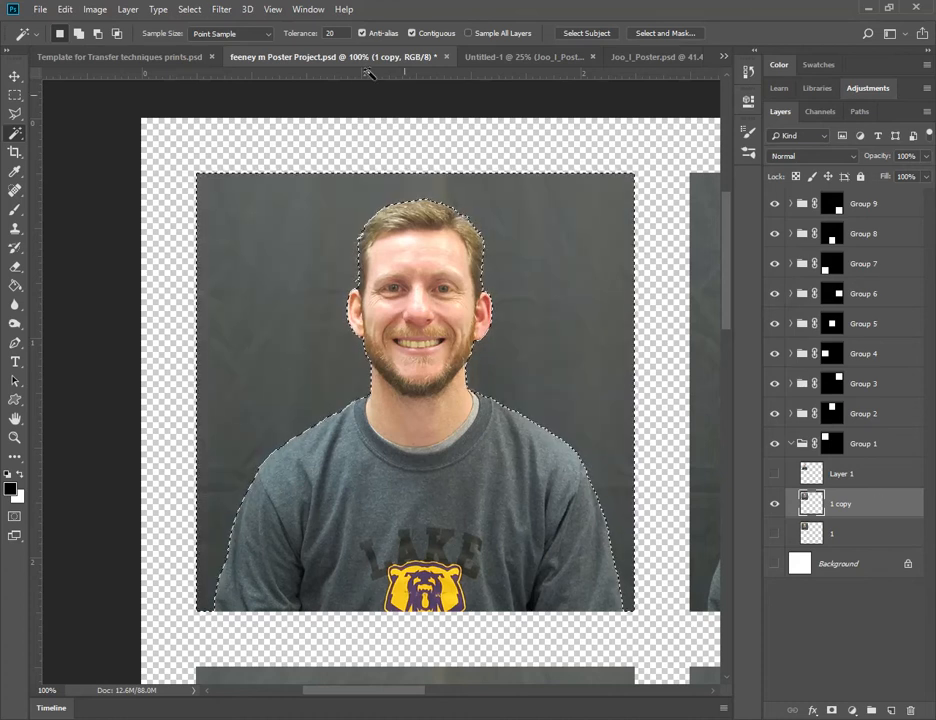
# - Invert the selection to the man, copy him and paste him in place on a new layer
pyautogui.click(188, 9)
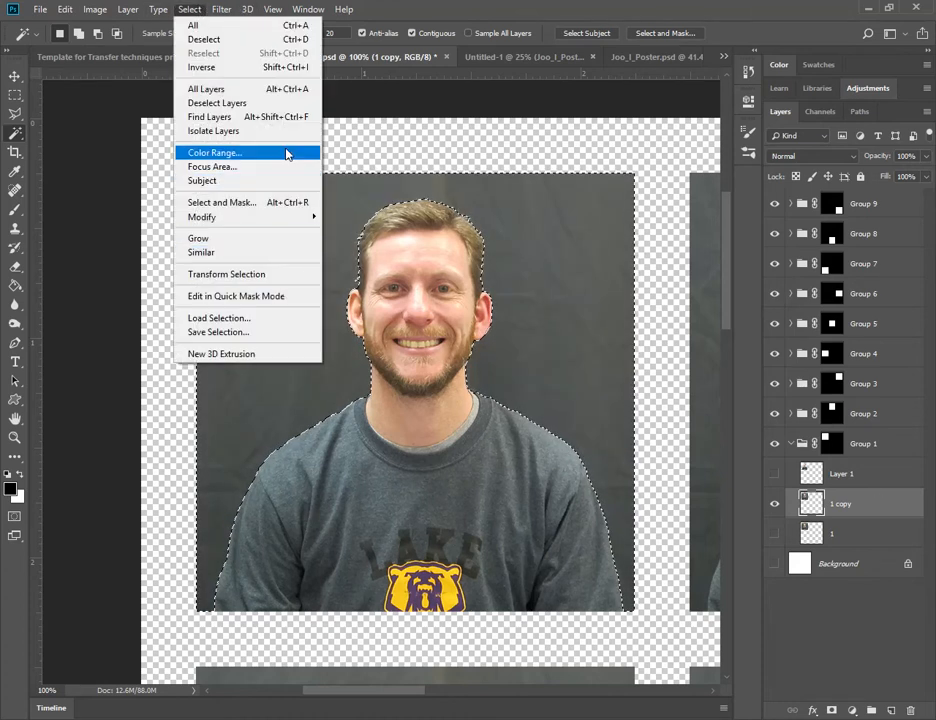
pyautogui.click(215, 67)
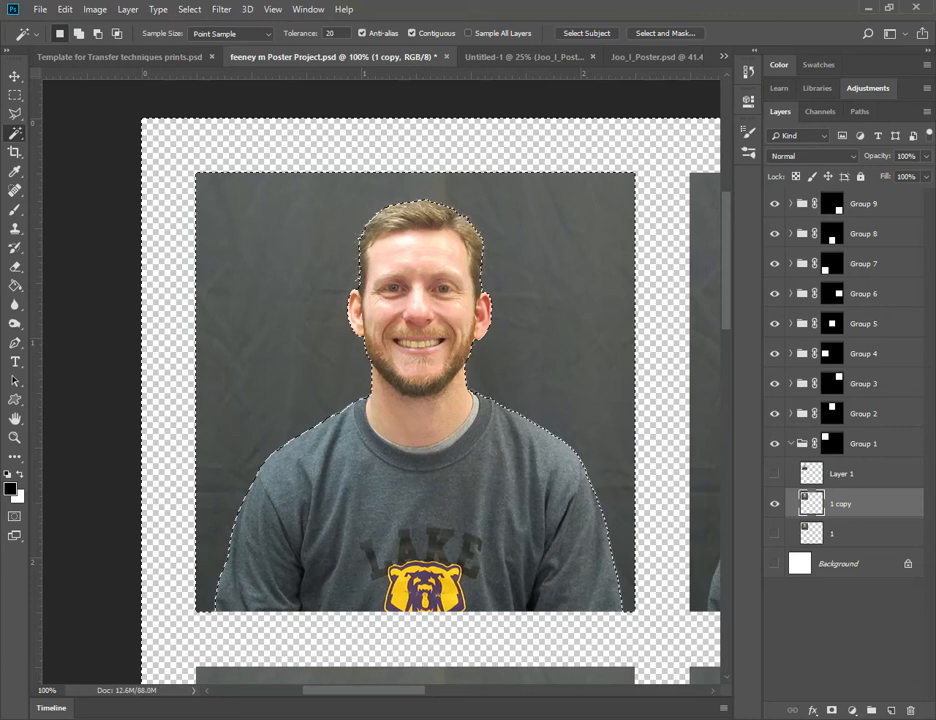
pyautogui.click(41, 11)
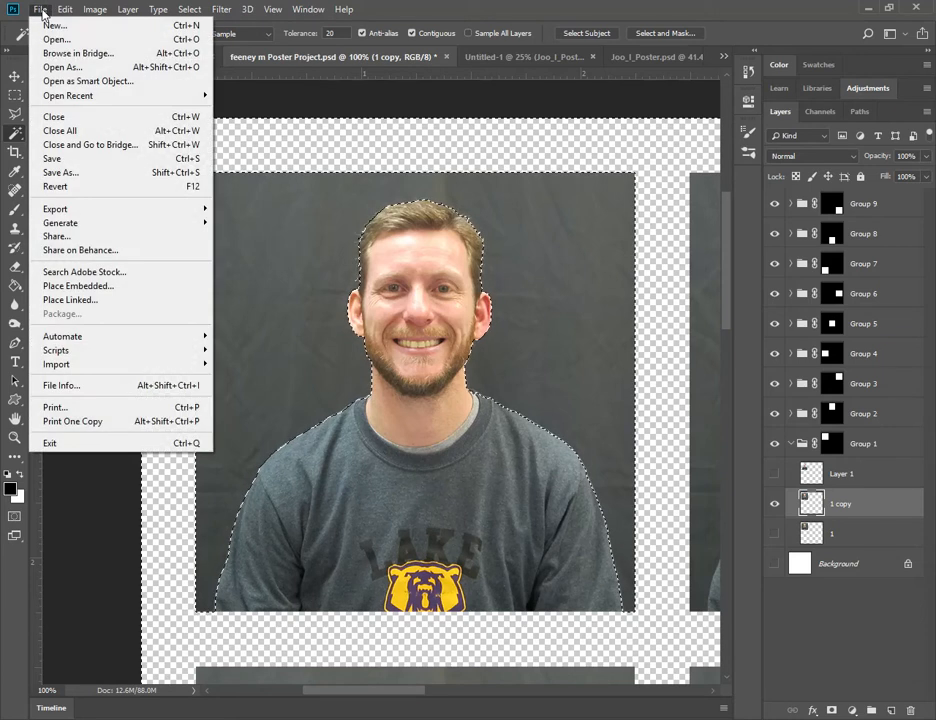
pyautogui.moveTo(62, 10)
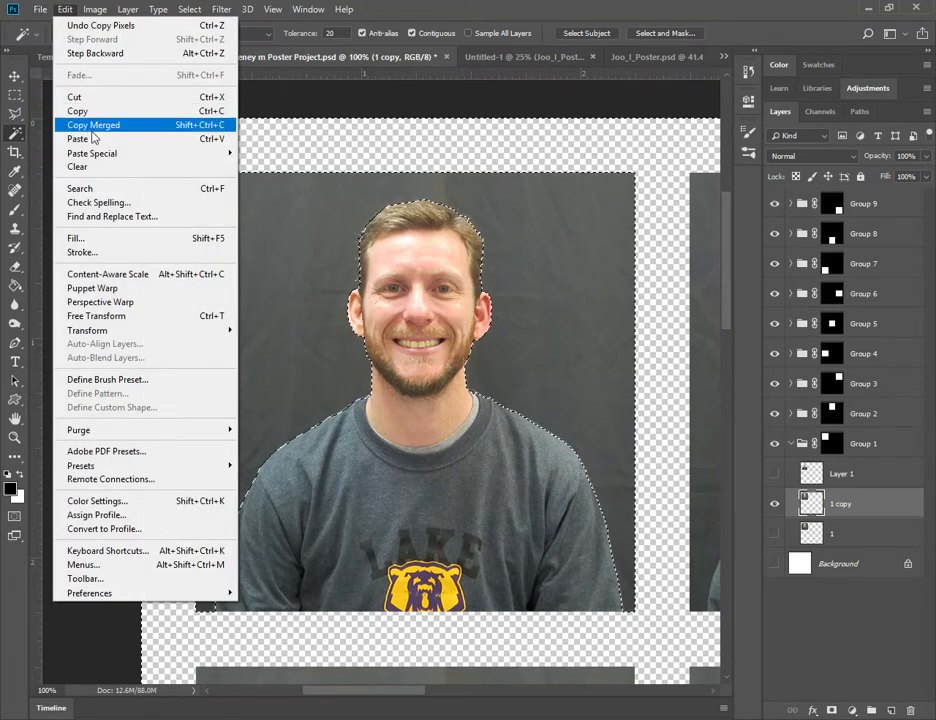
pyautogui.moveTo(110, 153)
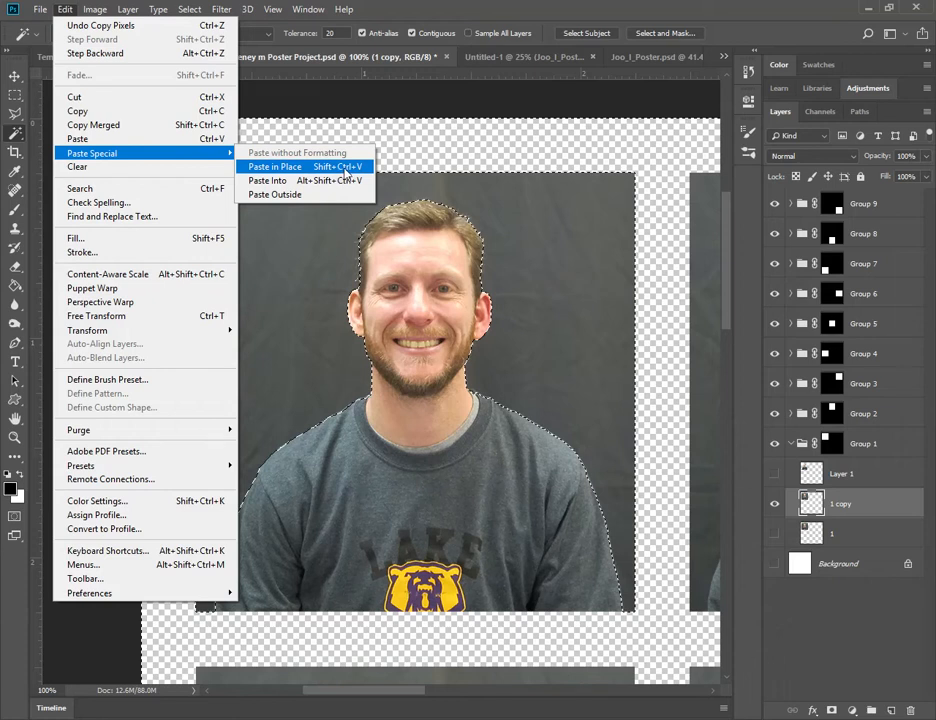
pyautogui.click(350, 167)
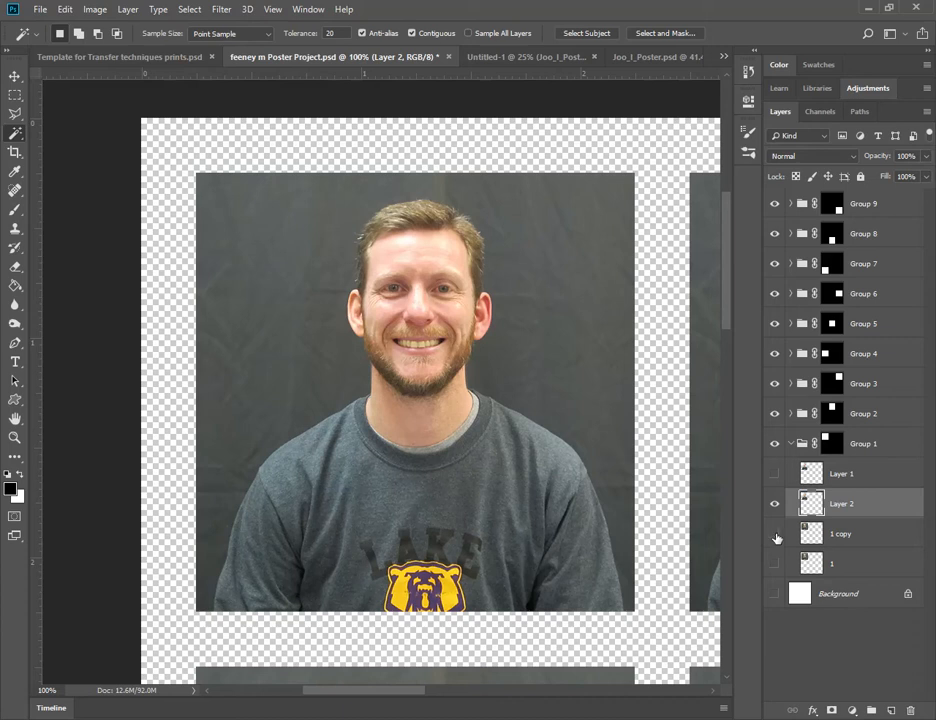
# - Check the cut-out with 1 copy hidden, and hide Layer 2 so that 1 copy is the visible, active layer
pyautogui.click(777, 538)
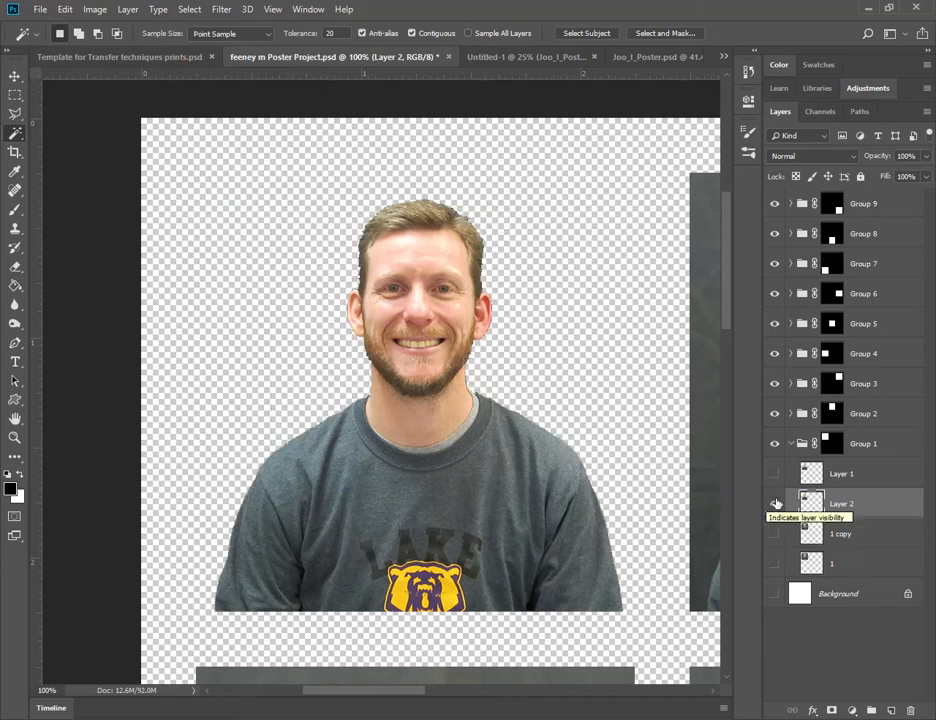
pyautogui.click(776, 508)
pyautogui.click(776, 534)
pyautogui.click(775, 504)
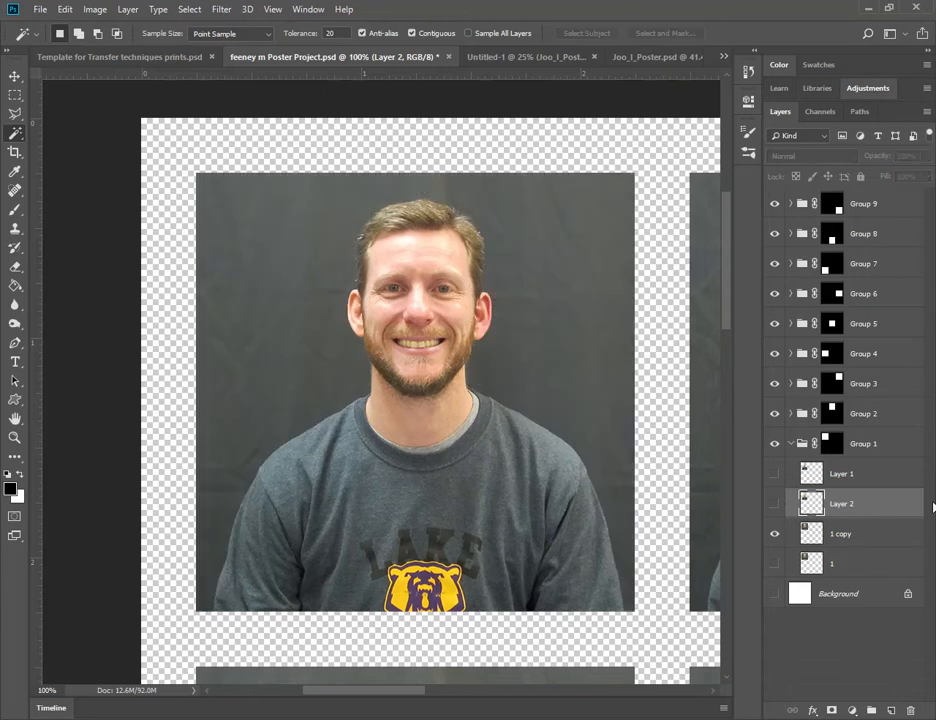
pyautogui.click(880, 538)
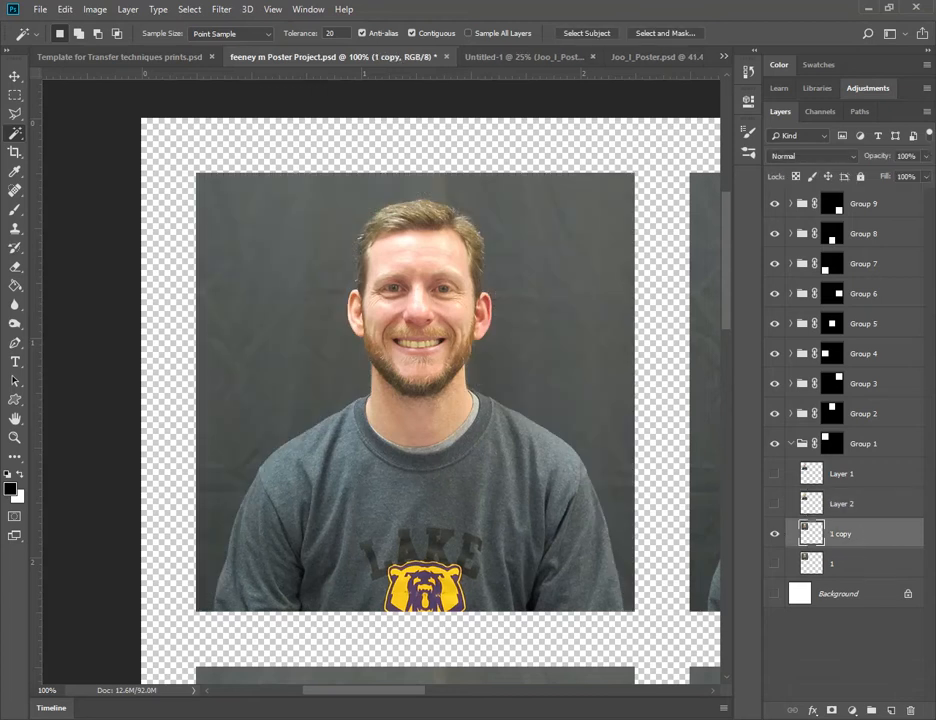
# - Try selecting the man on 1 copy with Quick Selection strokes over his head and sweatshirt, and clear the selection
pyautogui.rightClick(15, 142)
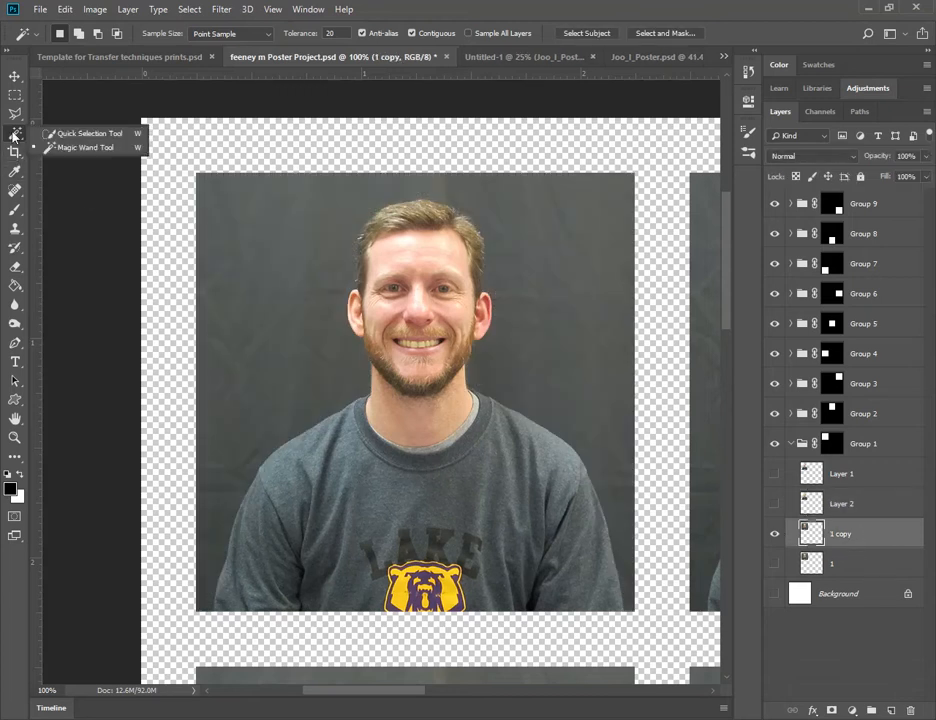
pyautogui.click(70, 134)
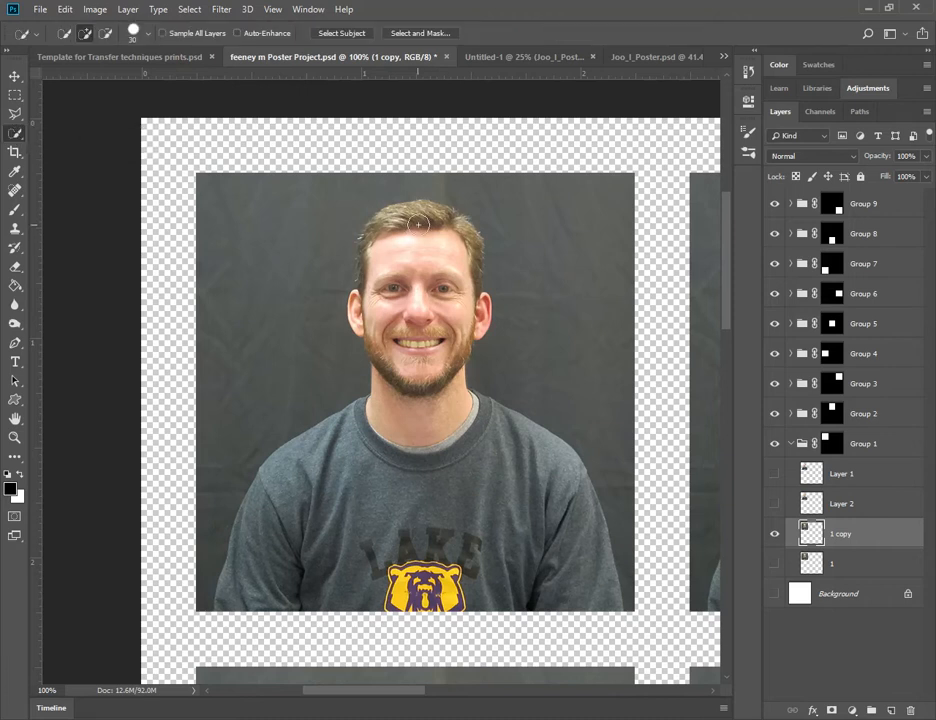
pyautogui.moveTo(431, 222)
pyautogui.mouseDown()
pyautogui.moveTo(452, 277)
pyautogui.moveTo(418, 340)
pyautogui.moveTo(427, 493)
pyautogui.moveTo(358, 521)
pyautogui.mouseUp()
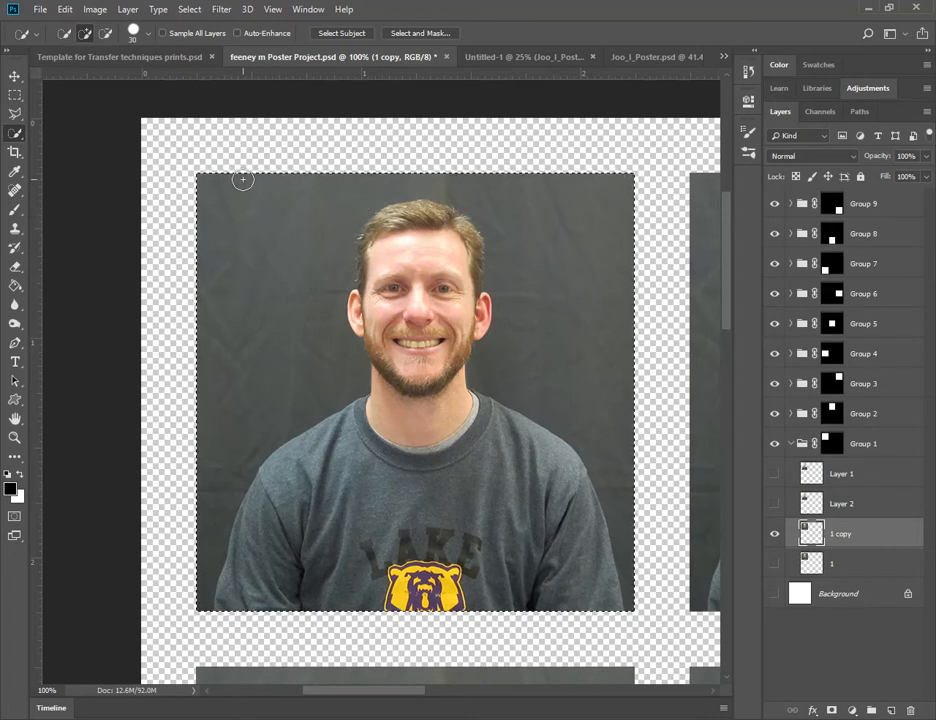
pyautogui.hotkey('ctrl', 'd')
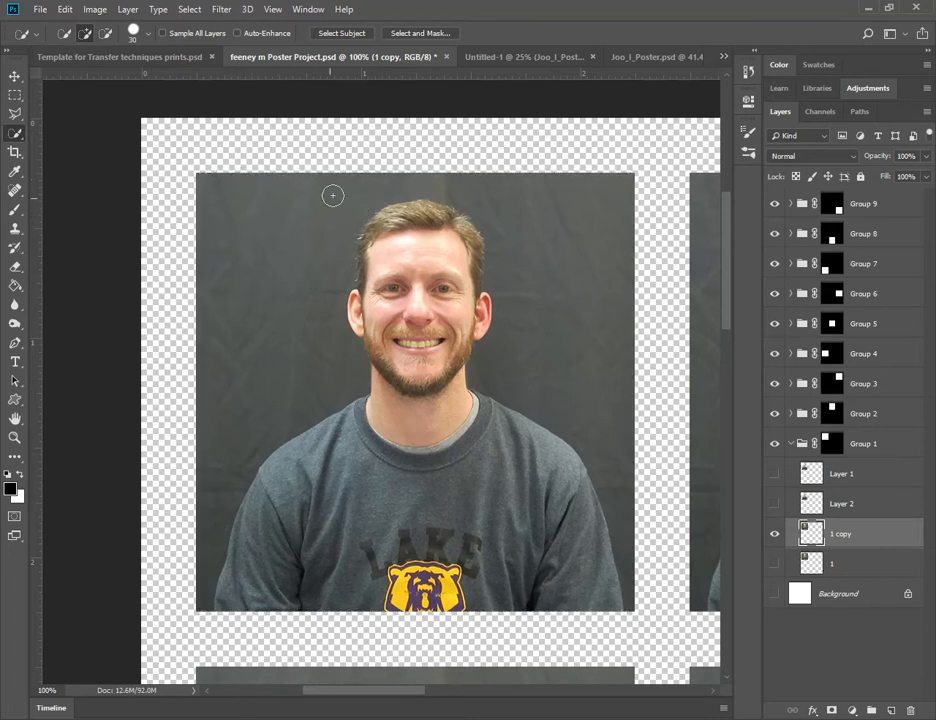
pyautogui.moveTo(400, 243)
pyautogui.mouseDown()
pyautogui.moveTo(418, 305)
pyautogui.moveTo(428, 242)
pyautogui.moveTo(485, 248)
pyautogui.moveTo(453, 297)
pyautogui.moveTo(428, 381)
pyautogui.mouseUp()
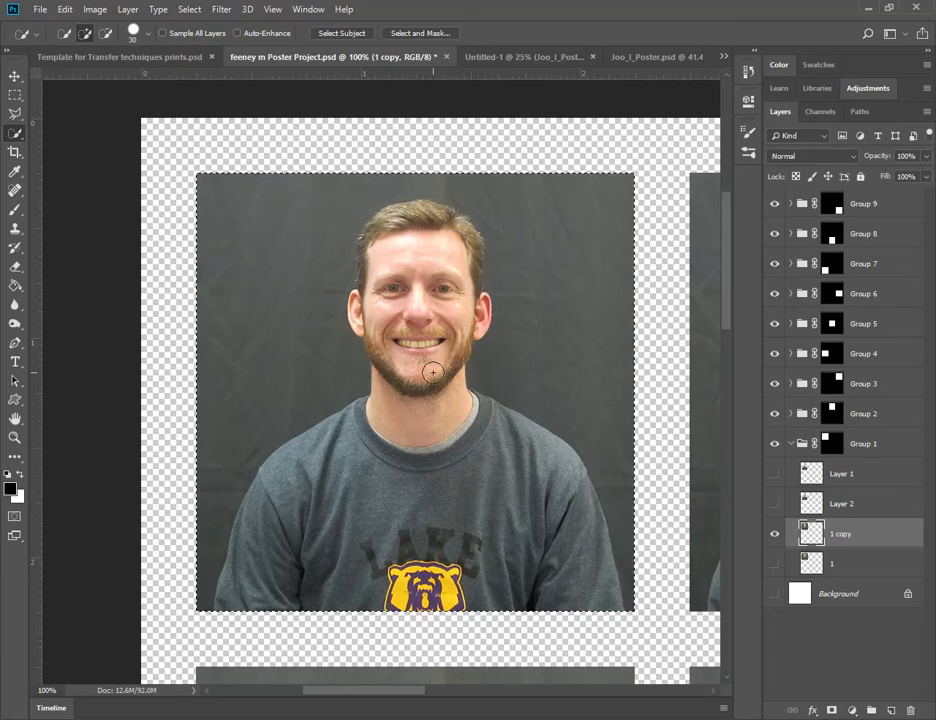
pyautogui.hotkey('ctrl', 'z')
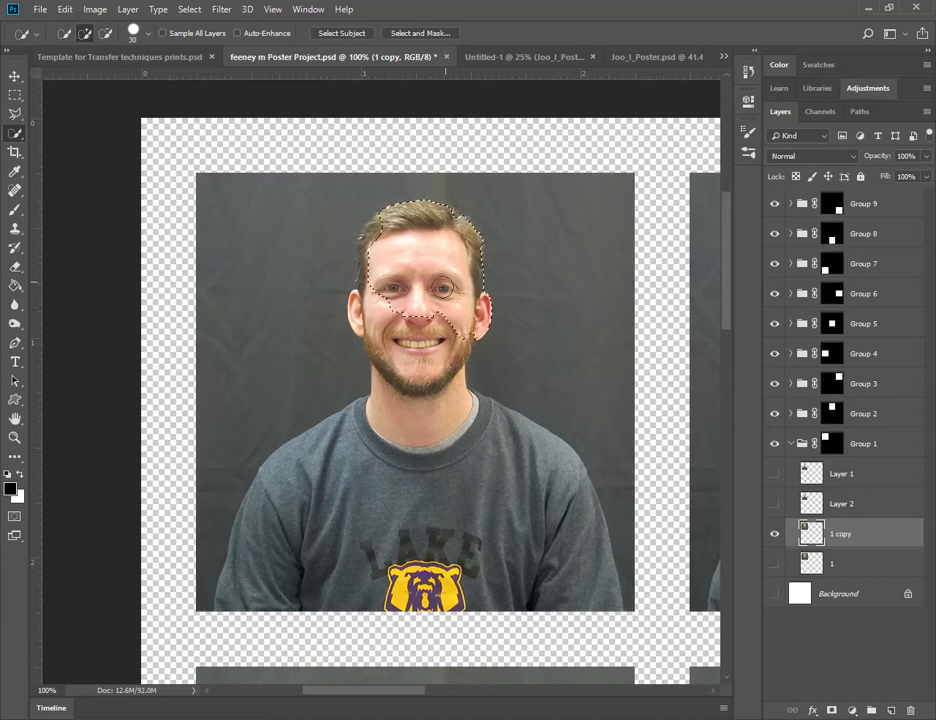
pyautogui.hotkey('ctrl', 'z')
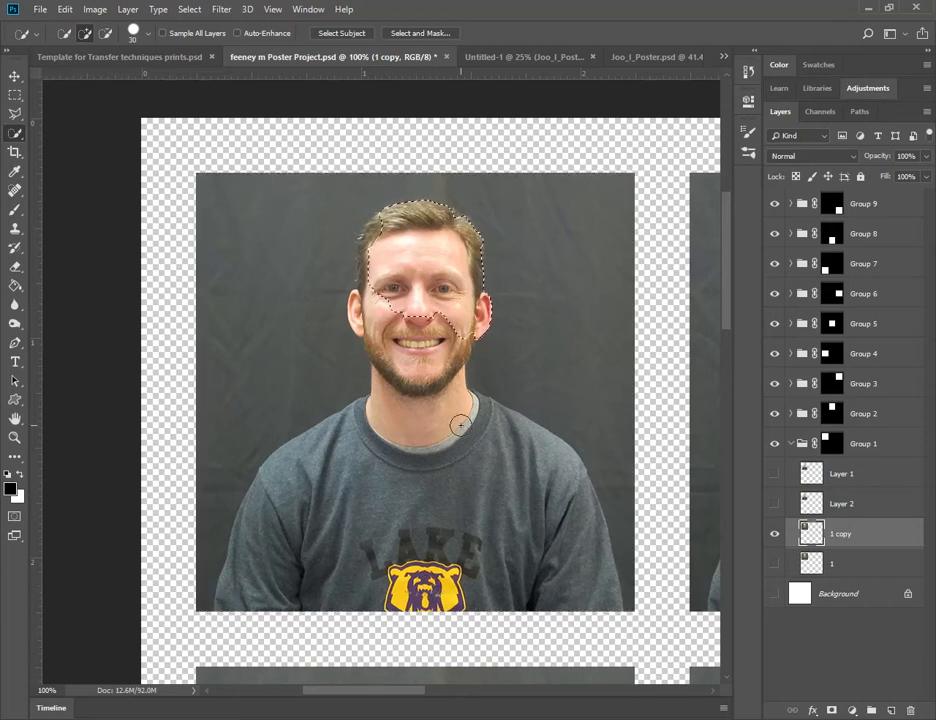
pyautogui.hotkey('ctrl', 'd')
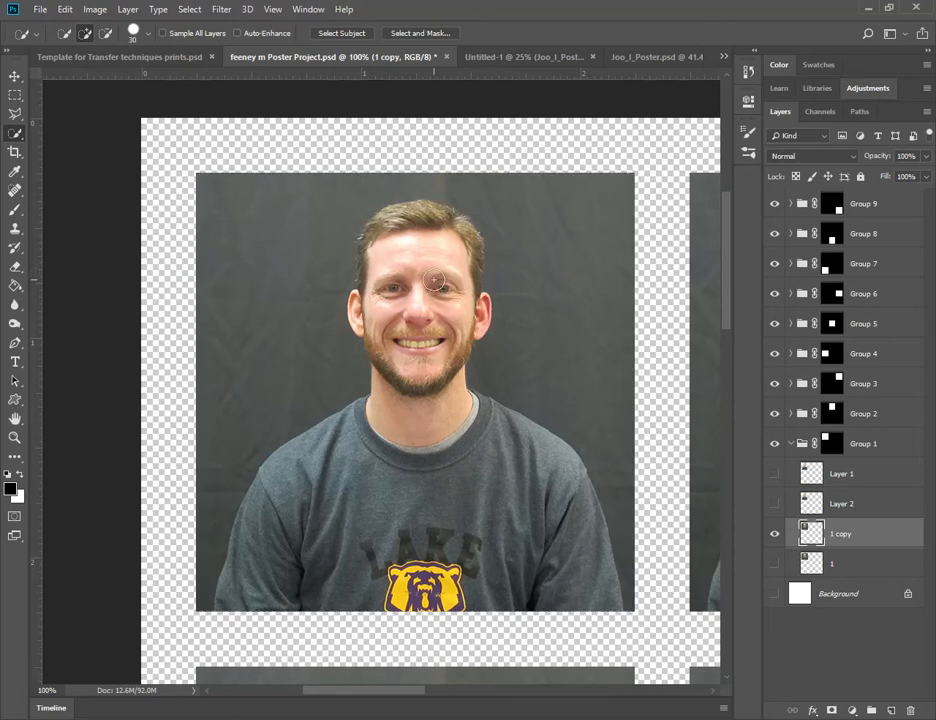
# - Trace a freehand Lasso selection around the man's head, shoulders and torso
pyautogui.click(19, 121)
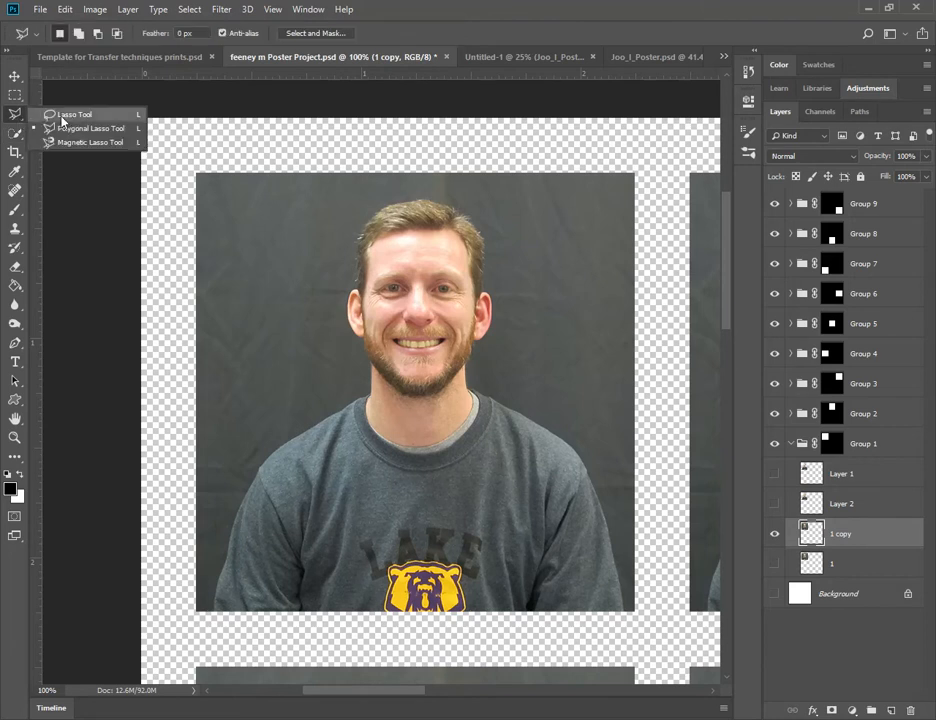
pyautogui.click(63, 118)
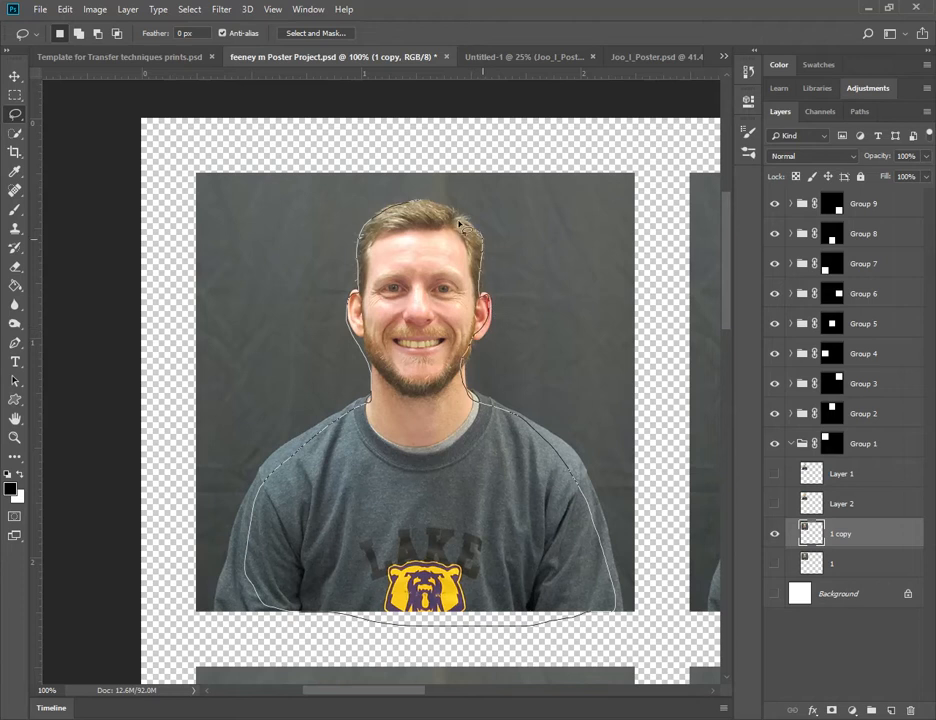
pyautogui.moveTo(411, 205); pyautogui.dragTo(412, 205)
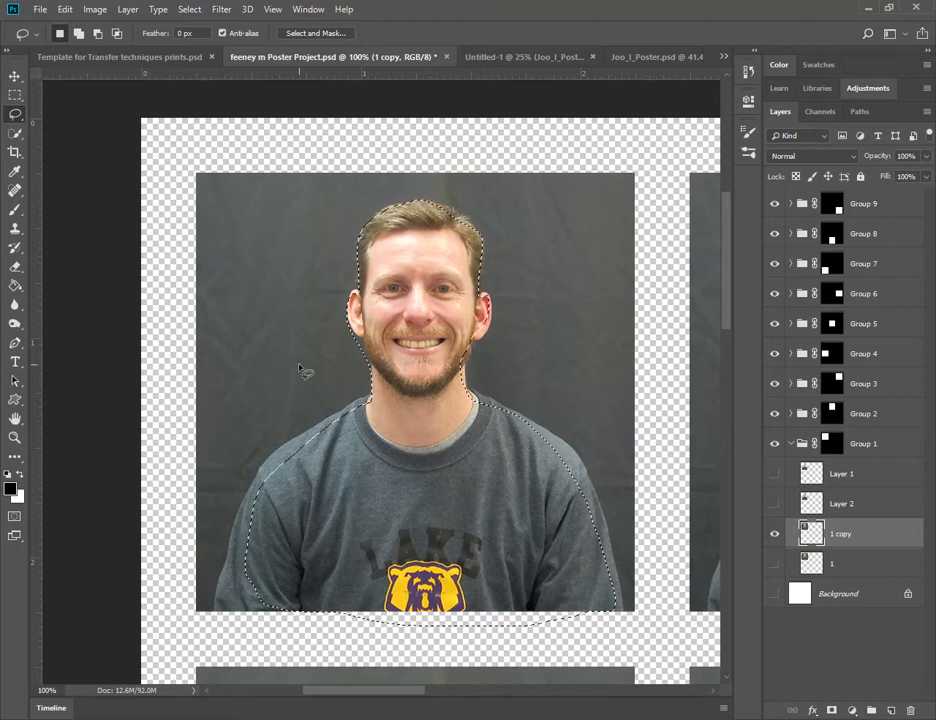
# - Add the missed upper edge of the ear on the image's left side to the Lasso selection
pyautogui.scroll(4, 305, 372)
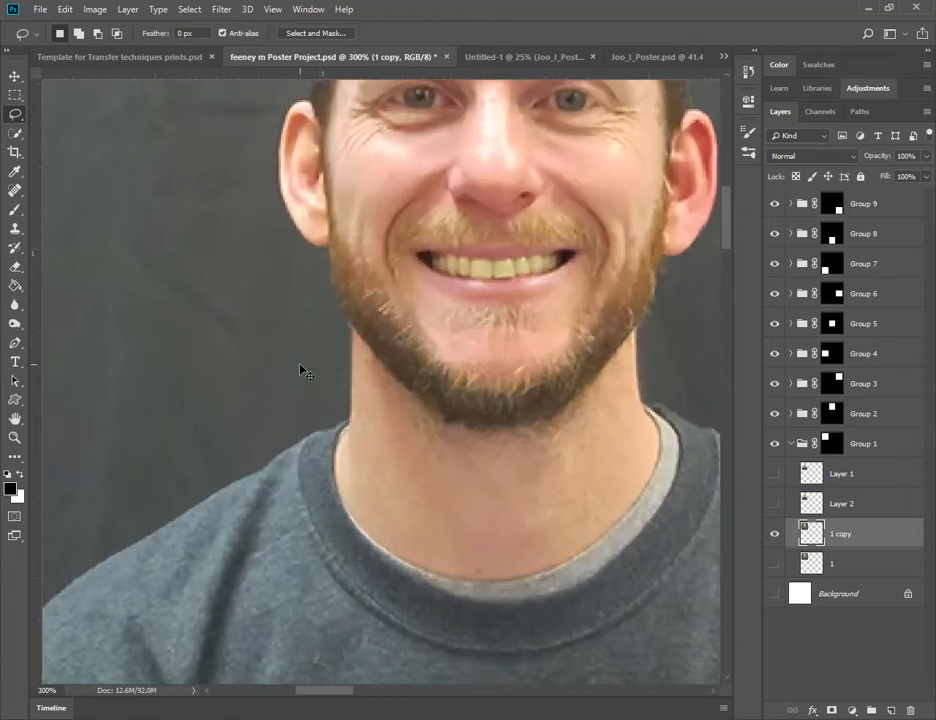
pyautogui.moveTo(385, 241); pyautogui.dragTo(416, 411)
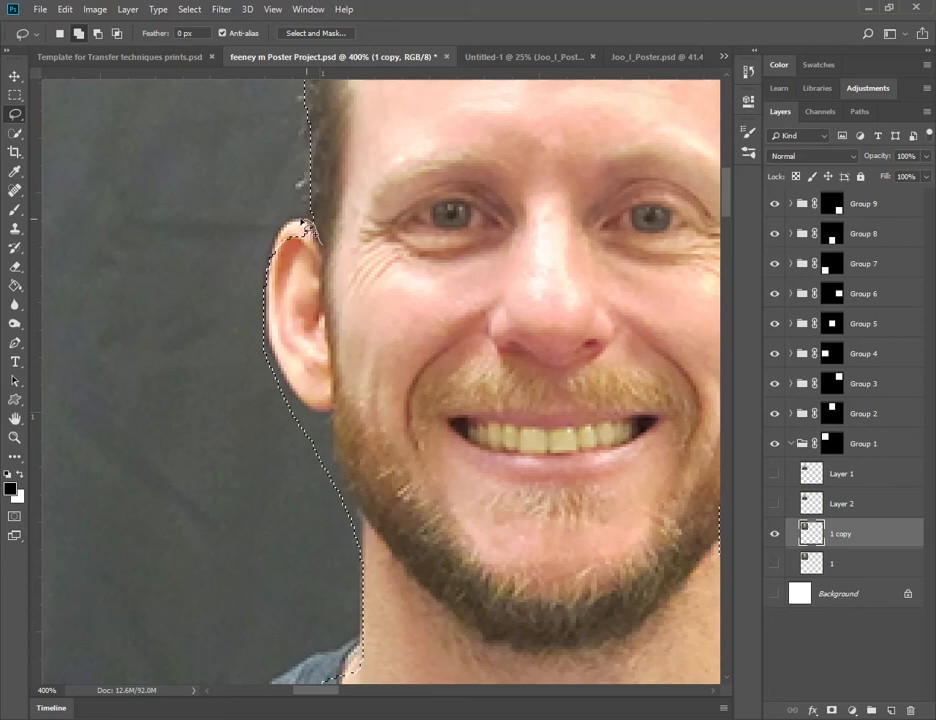
pyautogui.moveTo(271, 287); pyautogui.dragTo(270, 295)
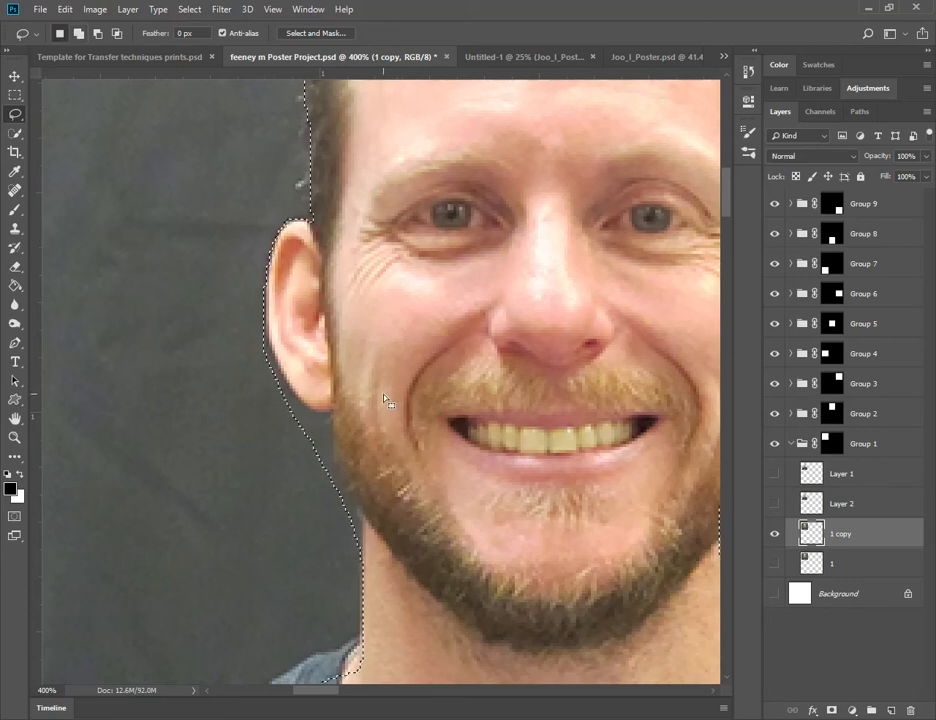
# - Subtract the excess backdrop beside the left-side ear and jaw from the Lasso selection, following the earlobe and beard edge
pyautogui.press('alt')
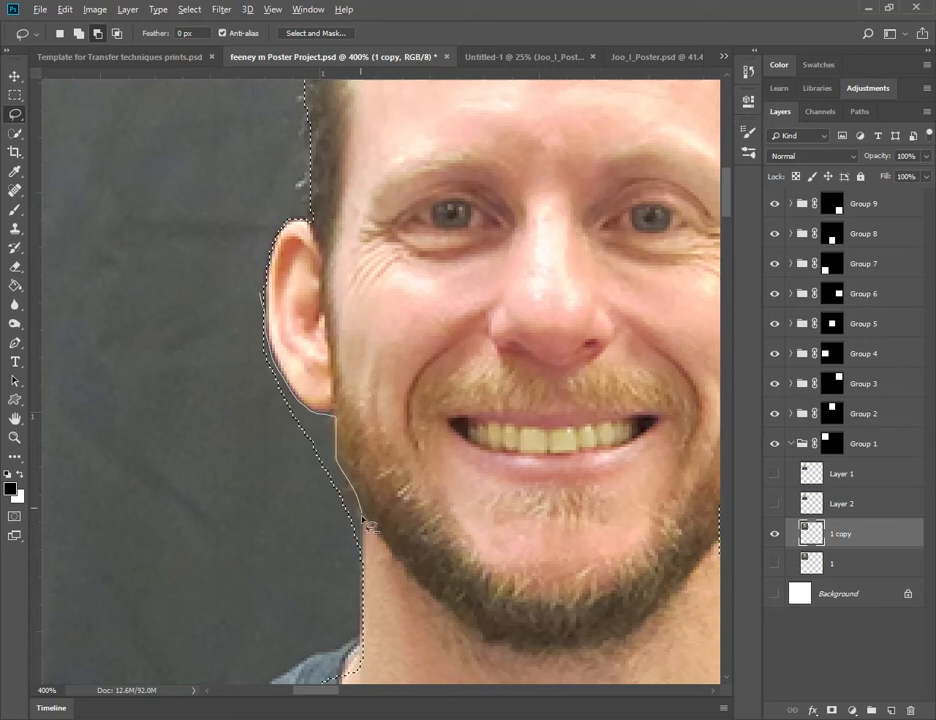
pyautogui.moveTo(291, 581)
pyautogui.mouseDown()
pyautogui.moveTo(233, 517)
pyautogui.moveTo(147, 320)
pyautogui.mouseUp()
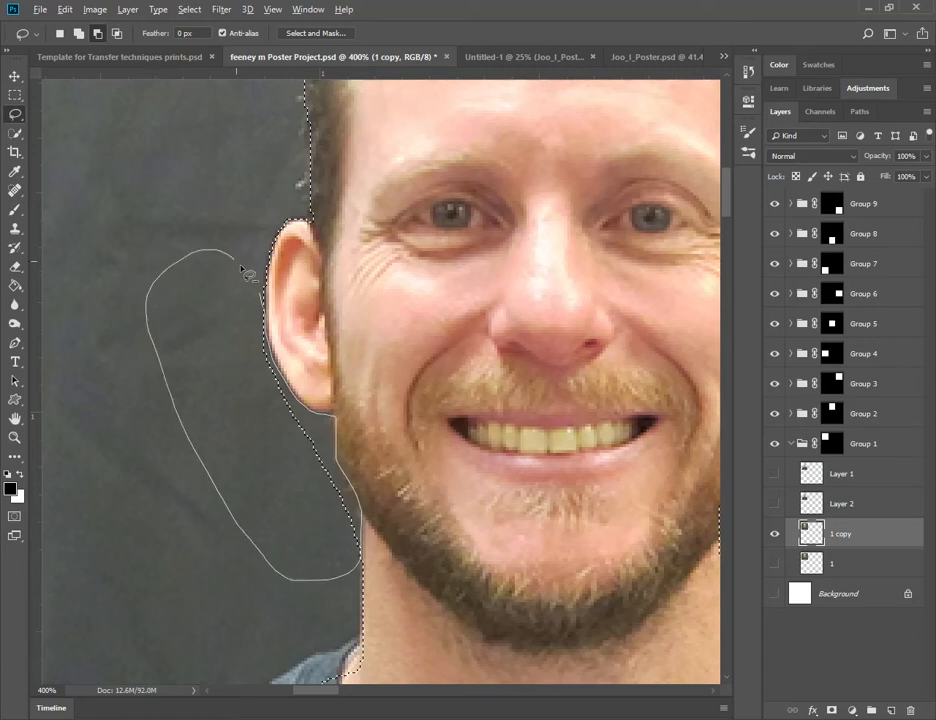
pyautogui.moveTo(256, 293); pyautogui.dragTo(262, 290)
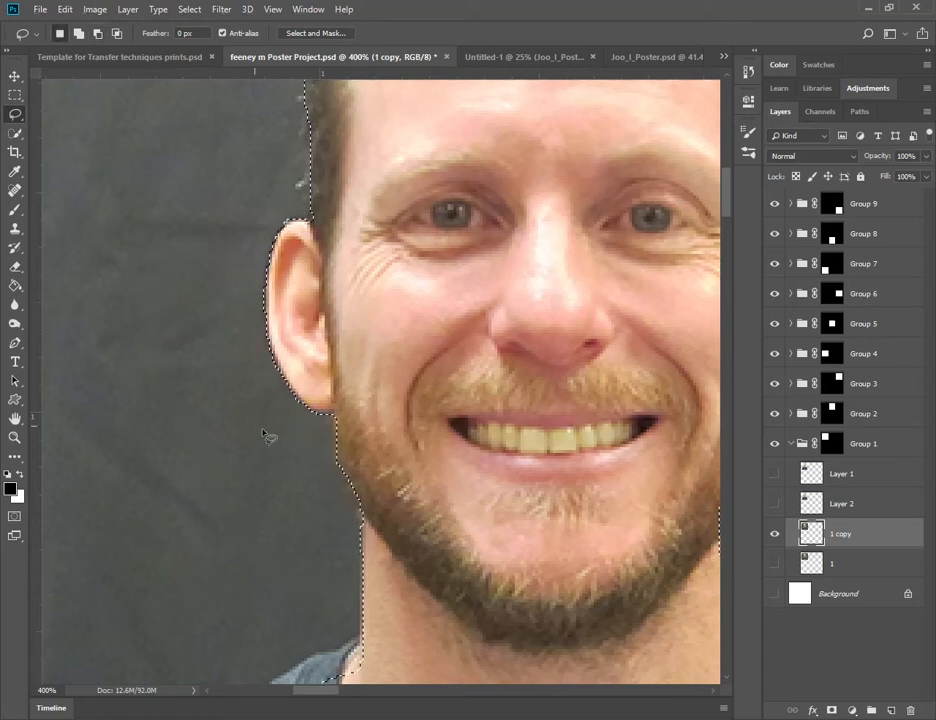
pyautogui.moveTo(406, 542); pyautogui.dragTo(455, 292)
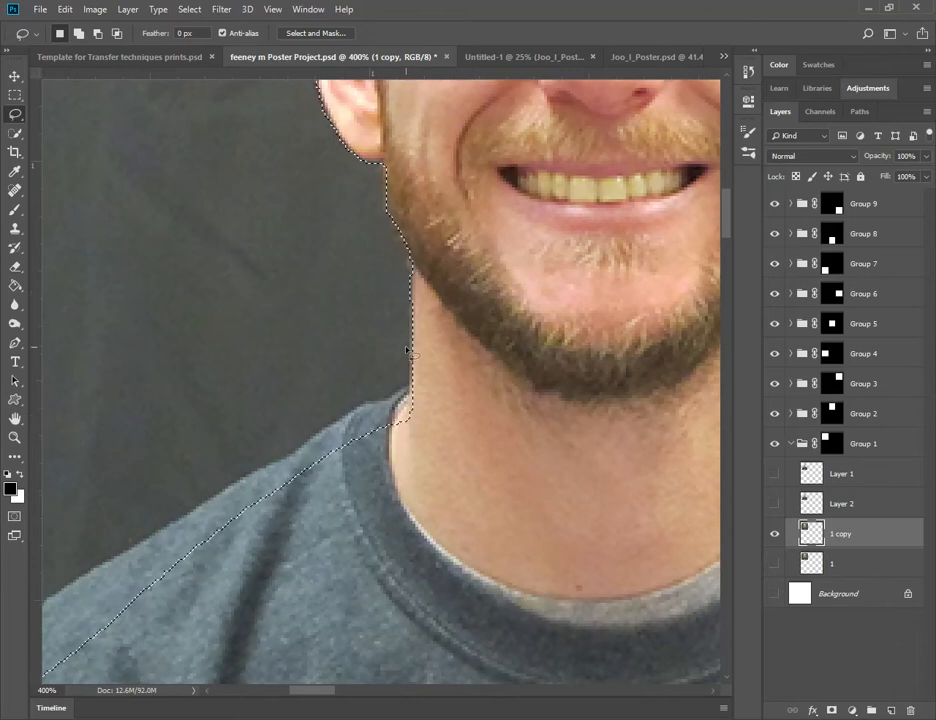
# - Add the collar and upper shoulder on the image's left side to the Lasso selection, and trim the excess backdrop above the shoulder
pyautogui.press('shift')
pyautogui.moveTo(439, 382); pyautogui.dragTo(422, 392)
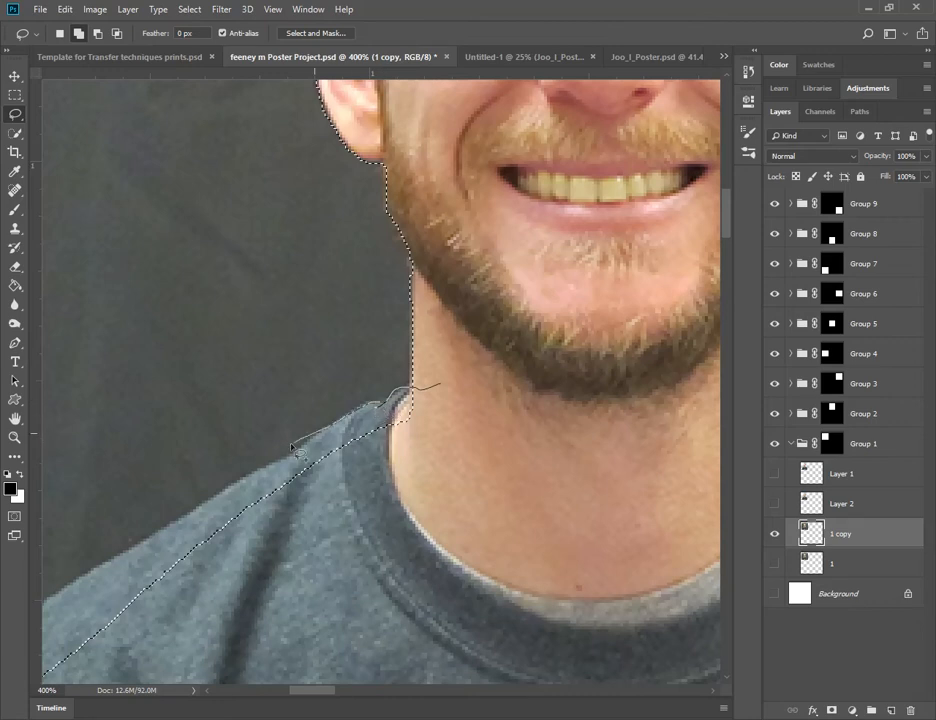
pyautogui.moveTo(236, 491)
pyautogui.mouseDown()
pyautogui.moveTo(282, 603)
pyautogui.moveTo(453, 495)
pyautogui.moveTo(449, 382)
pyautogui.mouseUp()
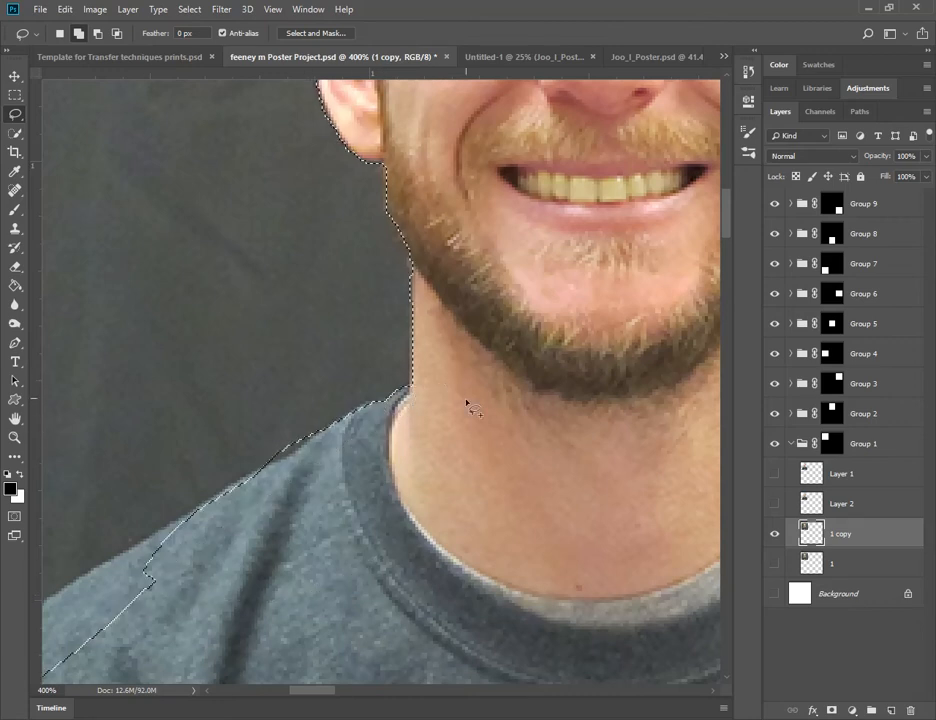
pyautogui.press('alt')
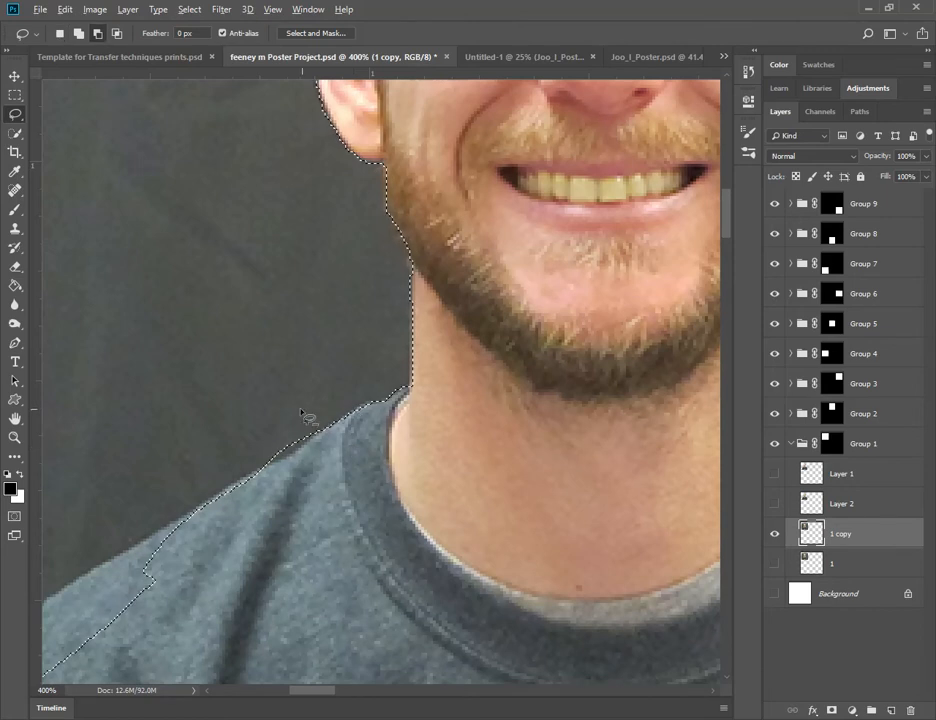
pyautogui.moveTo(318, 418)
pyautogui.mouseDown()
pyautogui.moveTo(276, 462)
pyautogui.moveTo(213, 446)
pyautogui.moveTo(334, 410)
pyautogui.mouseUp()
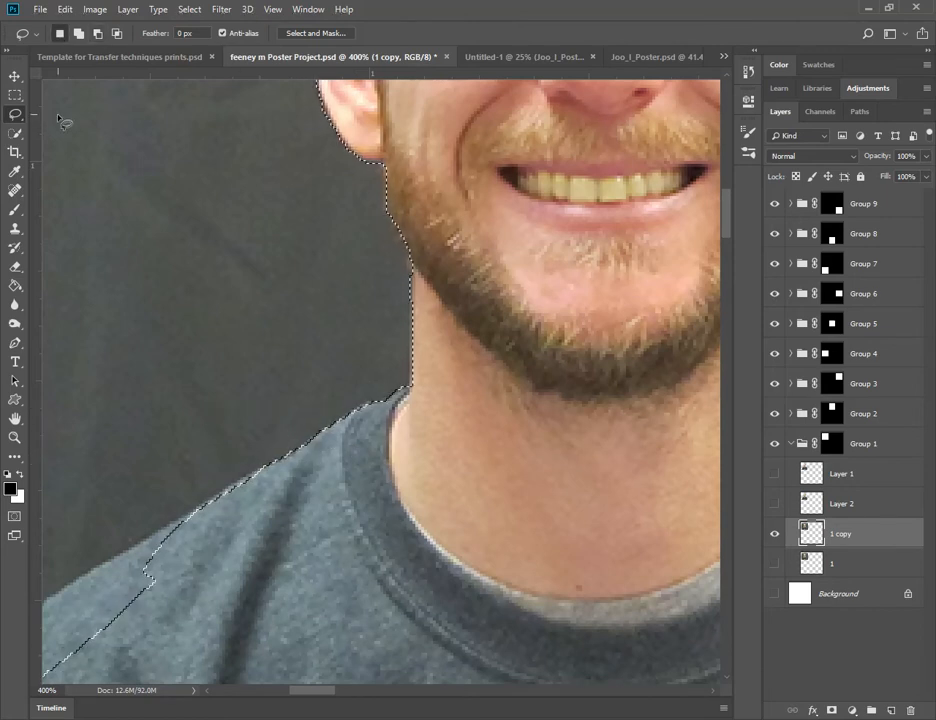
# - Add the outer shoulder on the image's left side to the selection with the Polygonal Lasso, following the sweatshirt's edge
pyautogui.click(16, 116)
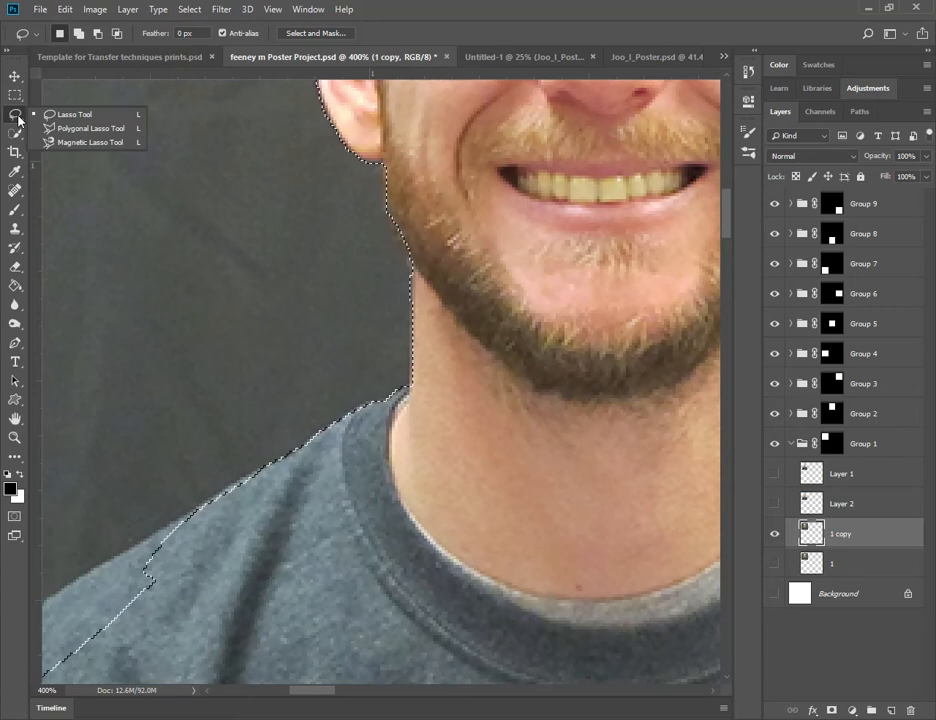
pyautogui.click(94, 131)
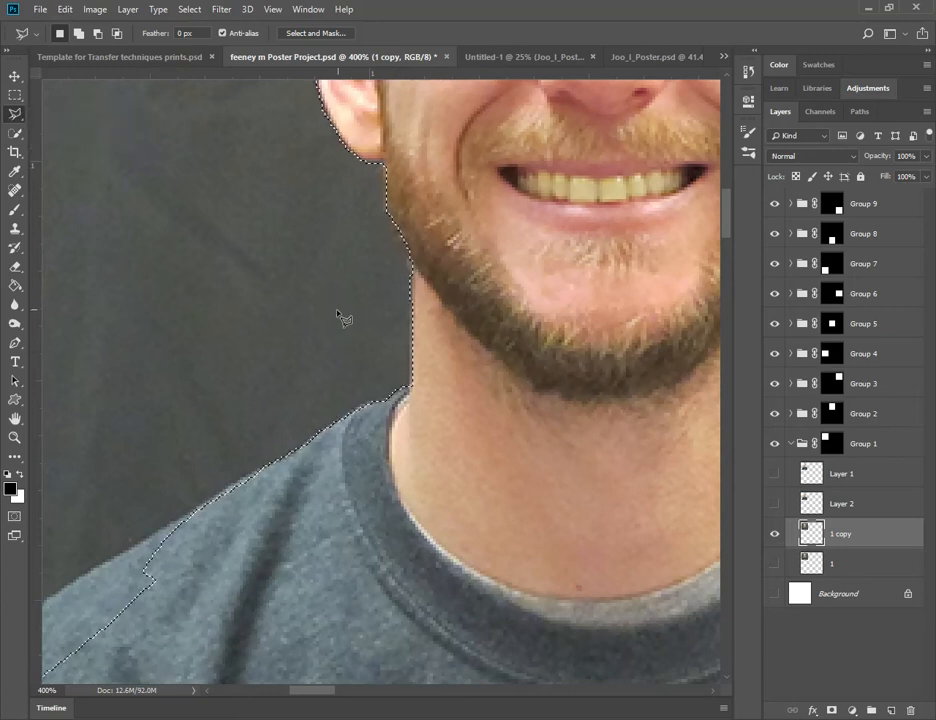
pyautogui.moveTo(255, 393); pyautogui.dragTo(443, 211)
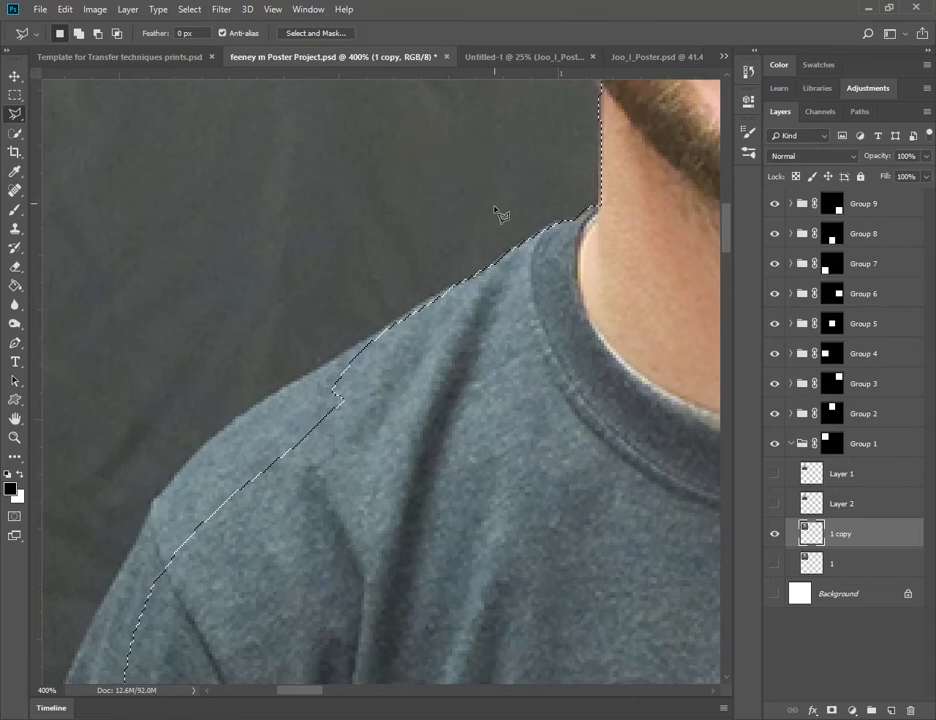
pyautogui.click(441, 294)
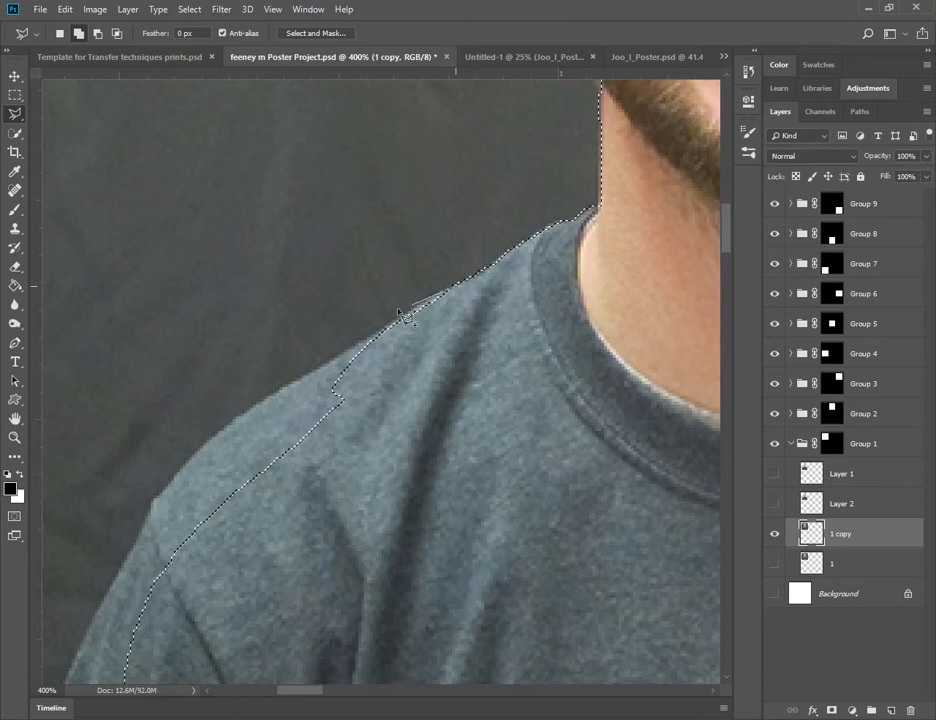
pyautogui.click(334, 362)
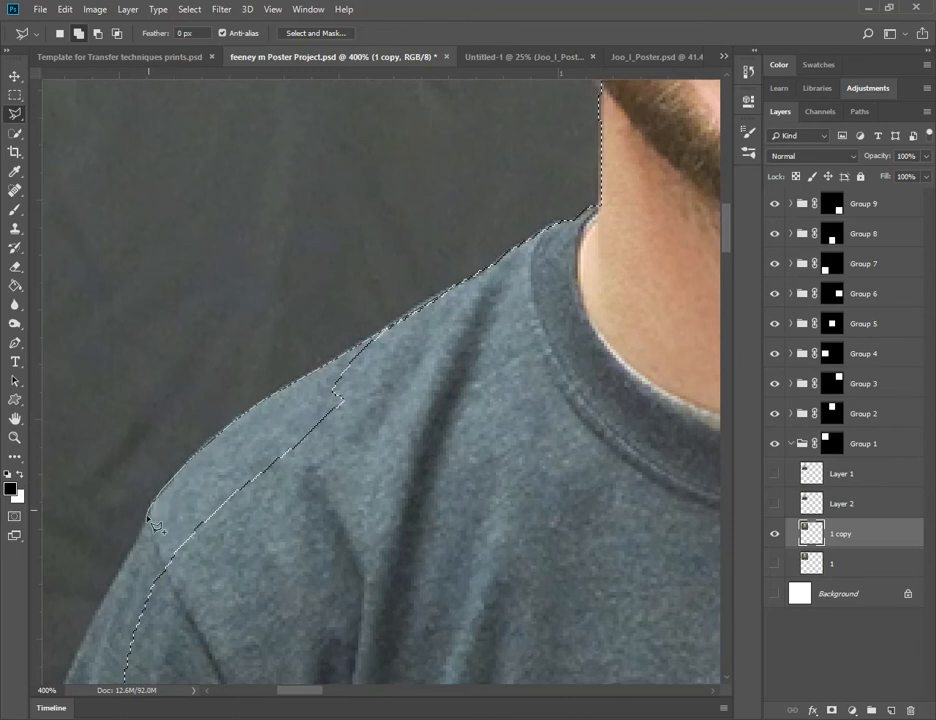
pyautogui.click(307, 571)
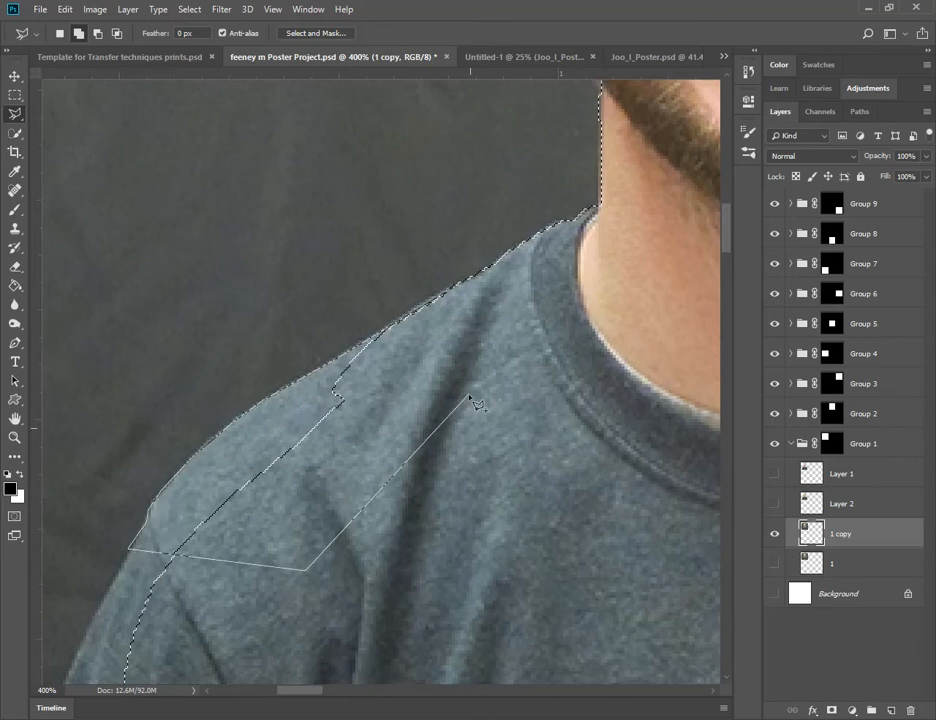
pyautogui.click(458, 293)
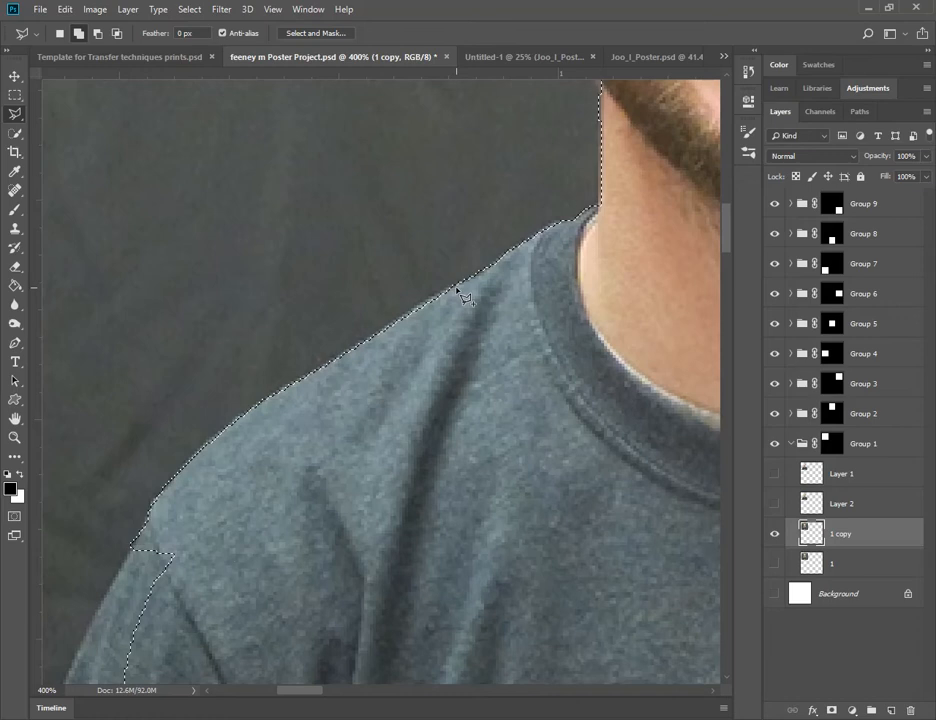
# - Add the upper sleeve below that shoulder to the selection with a Polygonal Lasso outline
pyautogui.keyDown('shift'); pyautogui.click(152, 503); pyautogui.keyUp('shift')
pyautogui.click(79, 656)
pyautogui.click(277, 630)
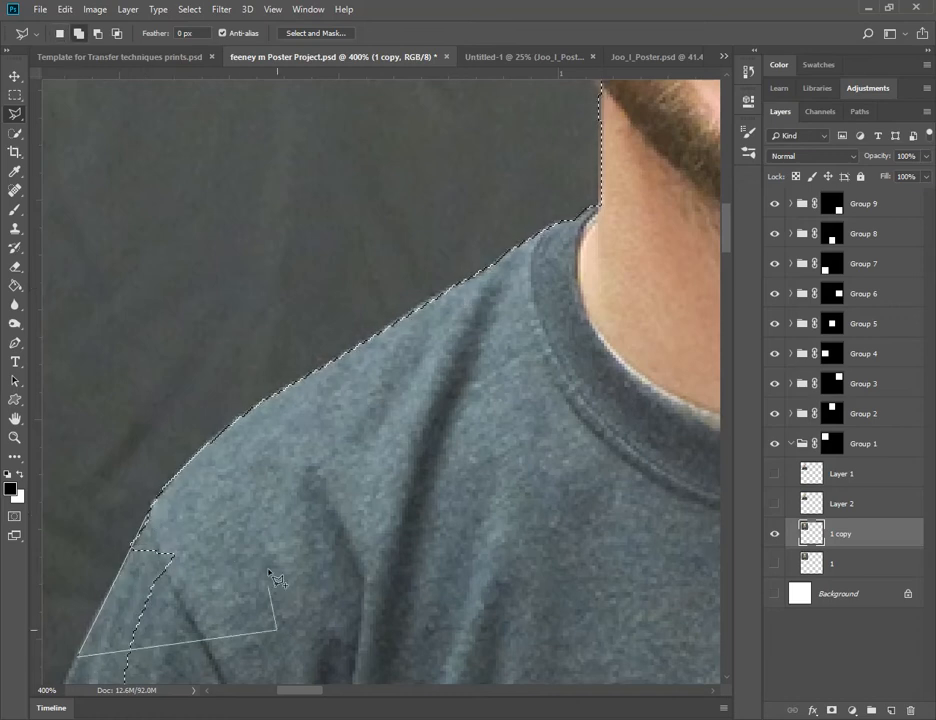
pyautogui.doubleClick(305, 512)
# - Add the rest of the left-side sleeve to the selection with the Polygonal Lasso, following its outer edge past the photo's bottom border
pyautogui.scroll(-5, 301, 510)
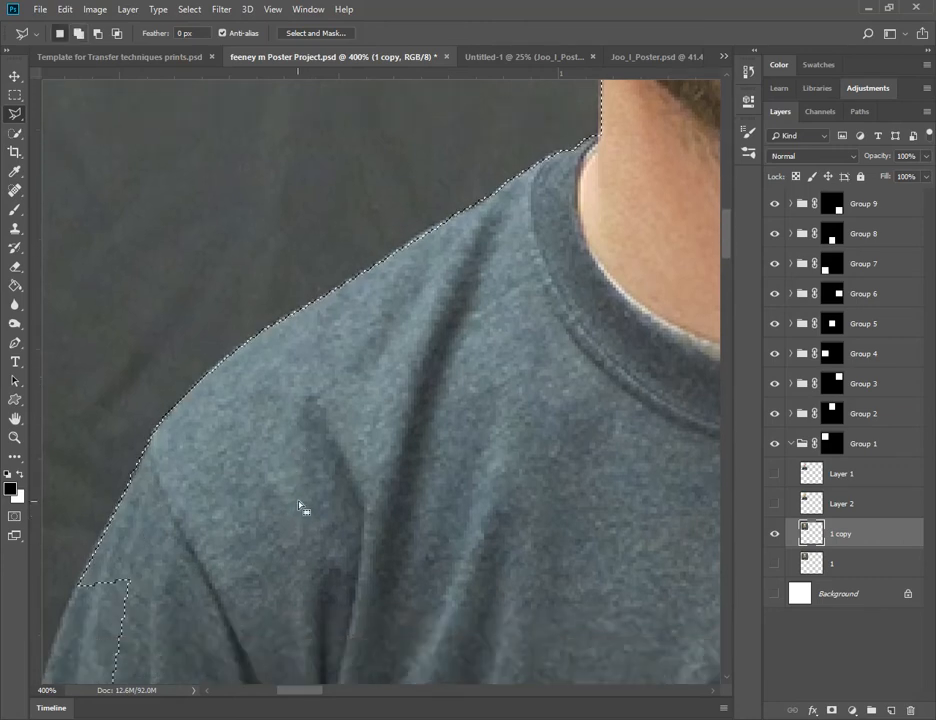
pyautogui.scroll(-1, 301, 499)
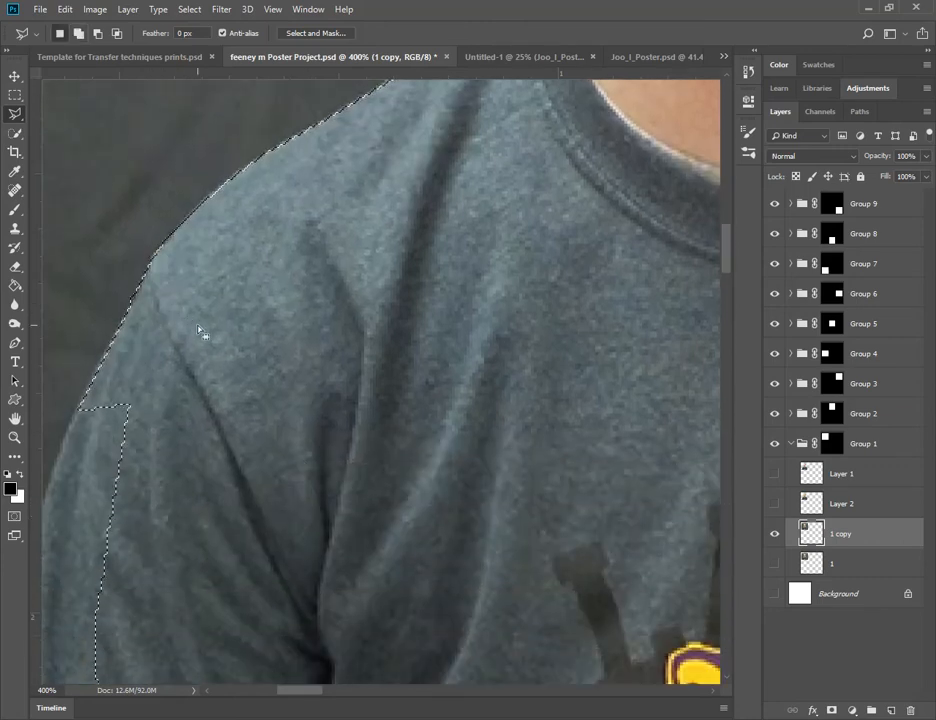
pyautogui.moveTo(231, 348); pyautogui.dragTo(259, 318)
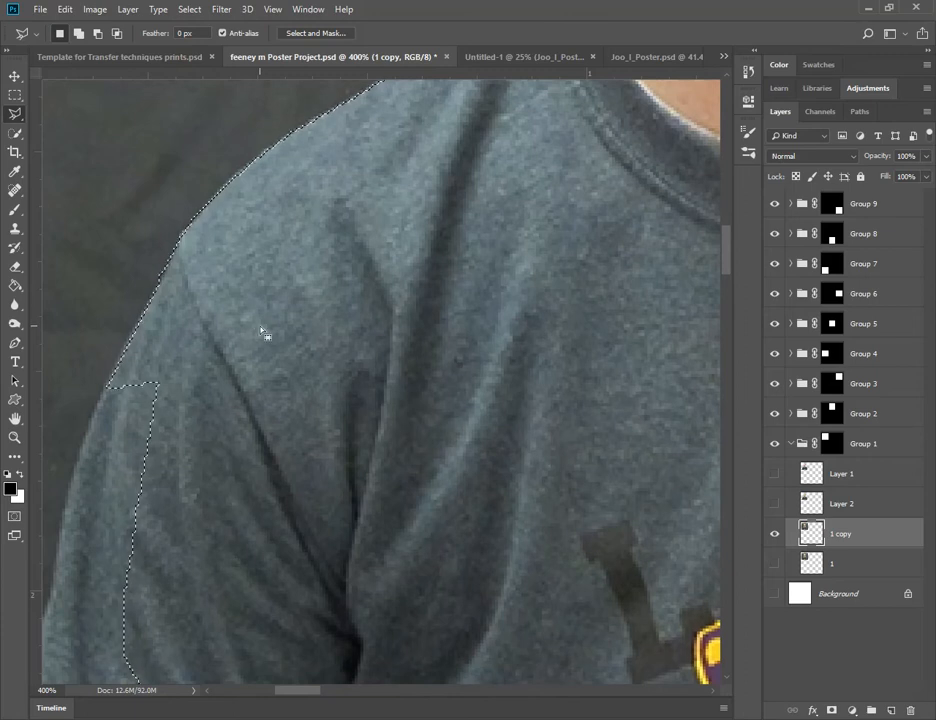
pyautogui.moveTo(187, 372); pyautogui.dragTo(284, 308)
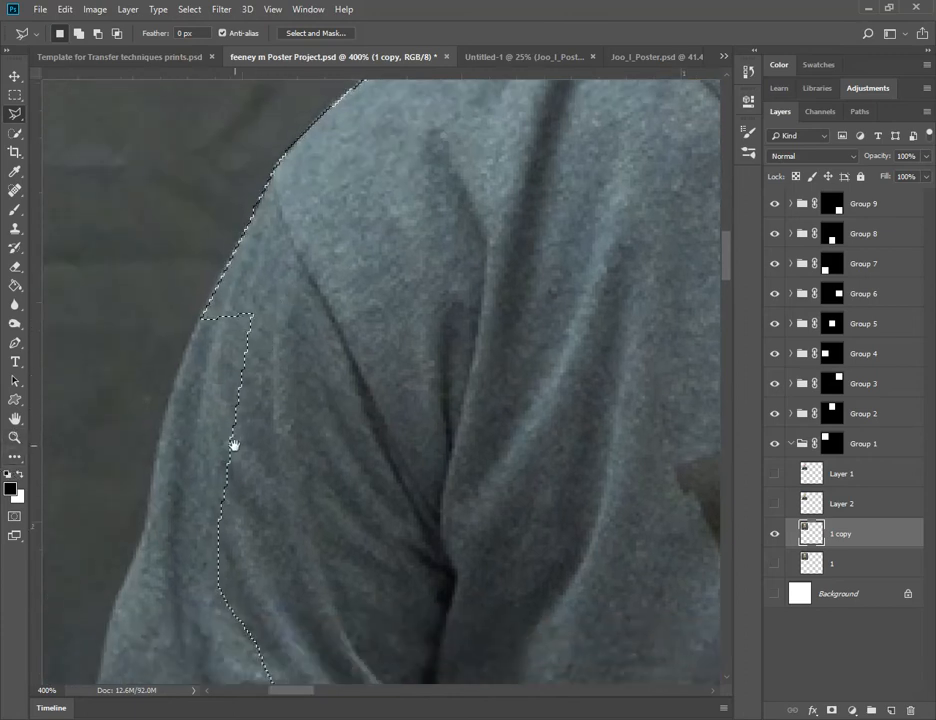
pyautogui.moveTo(222, 452); pyautogui.dragTo(346, 299)
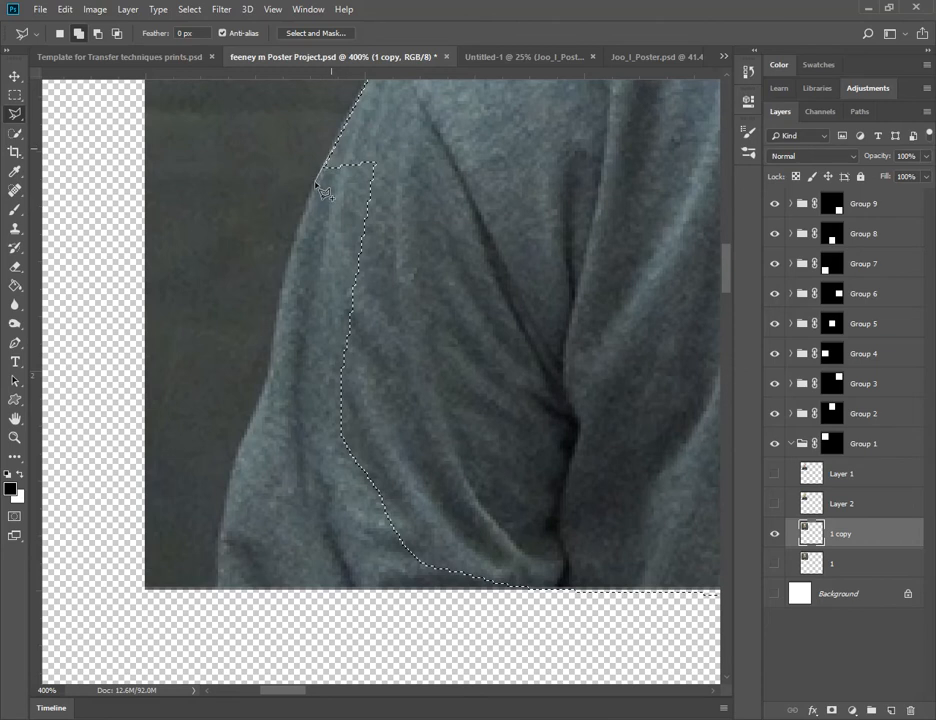
pyautogui.click(304, 218)
pyautogui.click(285, 268)
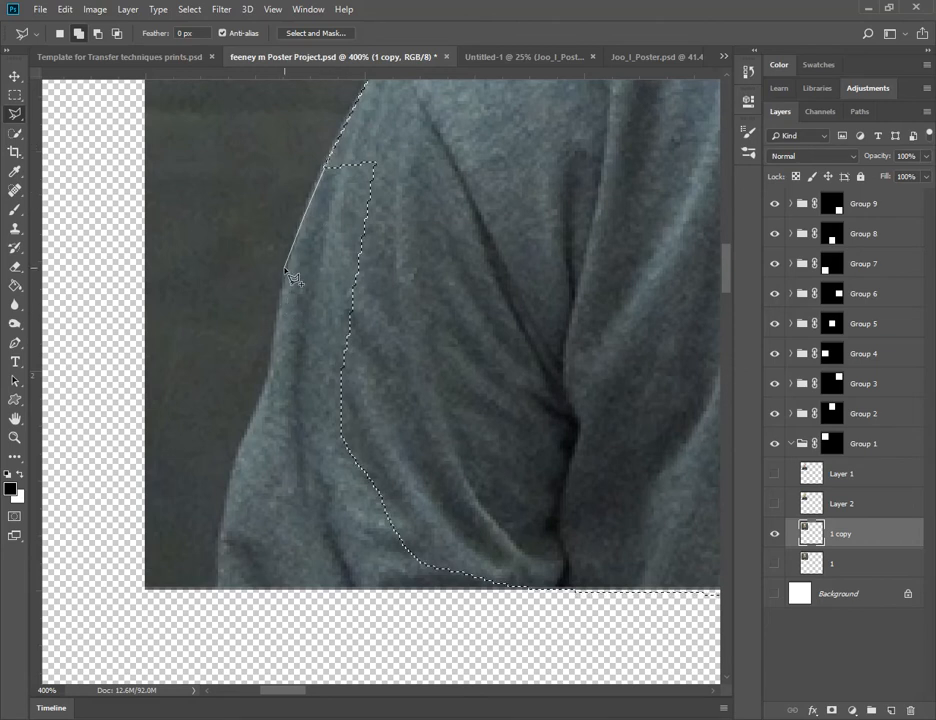
pyautogui.click(274, 339)
pyautogui.click(268, 382)
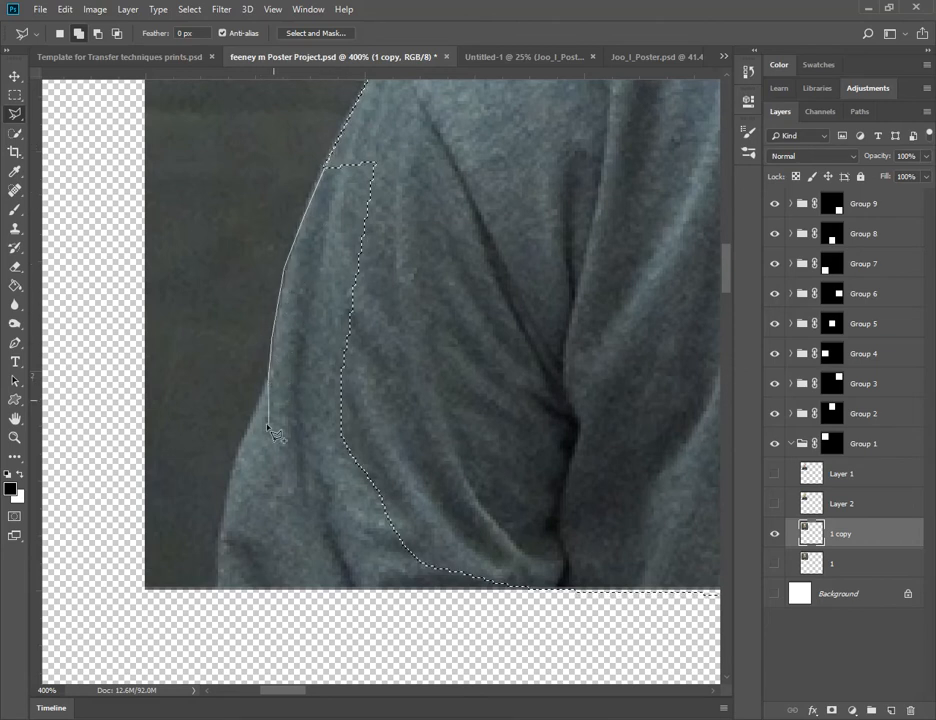
pyautogui.click(241, 456)
pyautogui.click(220, 532)
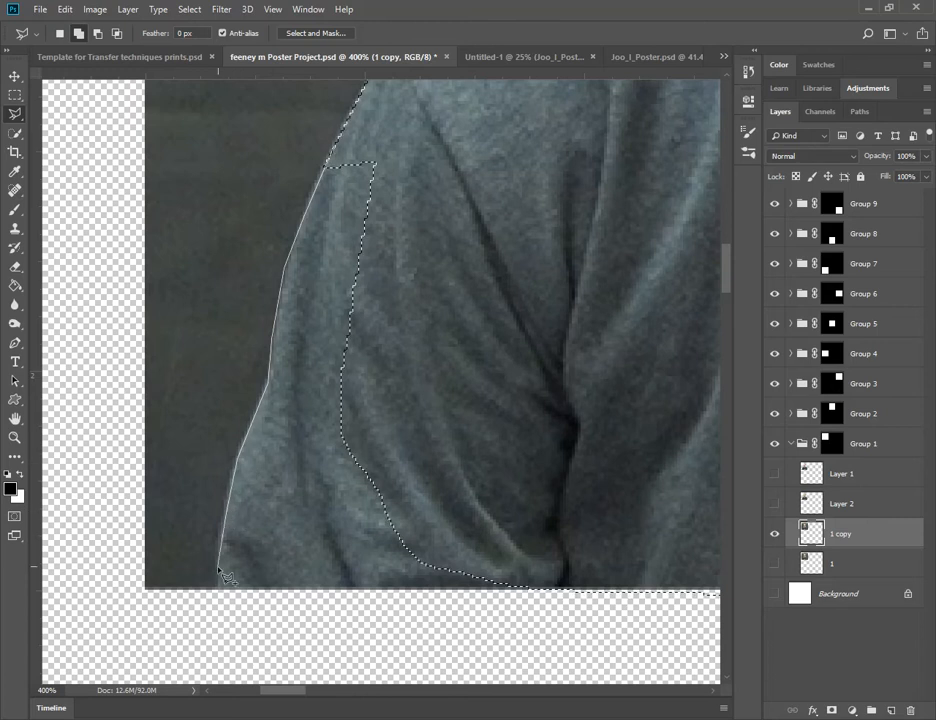
pyautogui.click(216, 603)
pyautogui.click(594, 632)
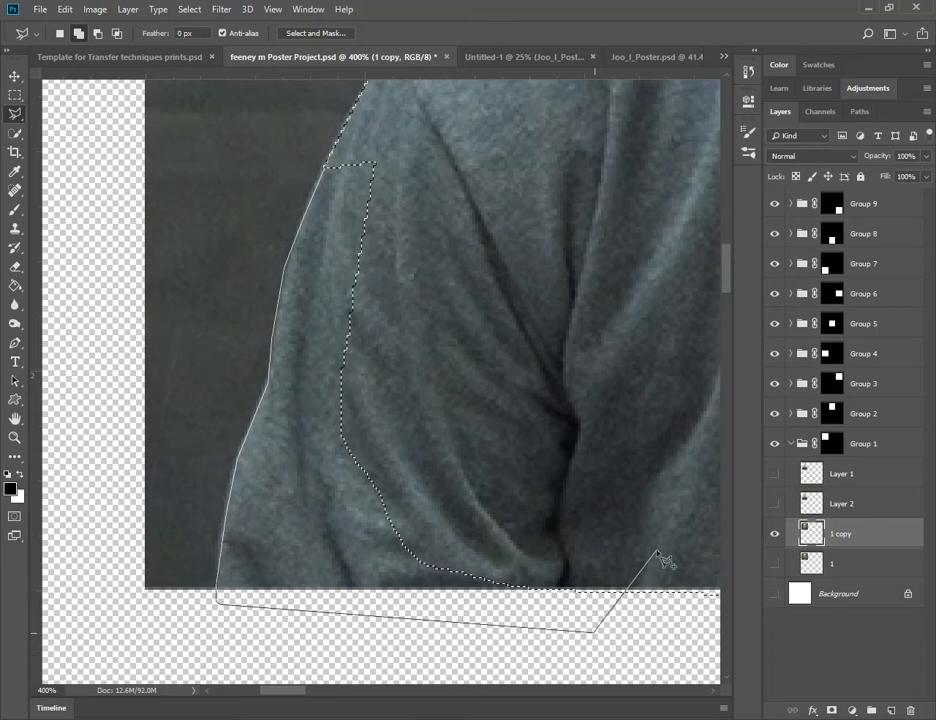
pyautogui.click(622, 490)
pyautogui.doubleClick(549, 132)
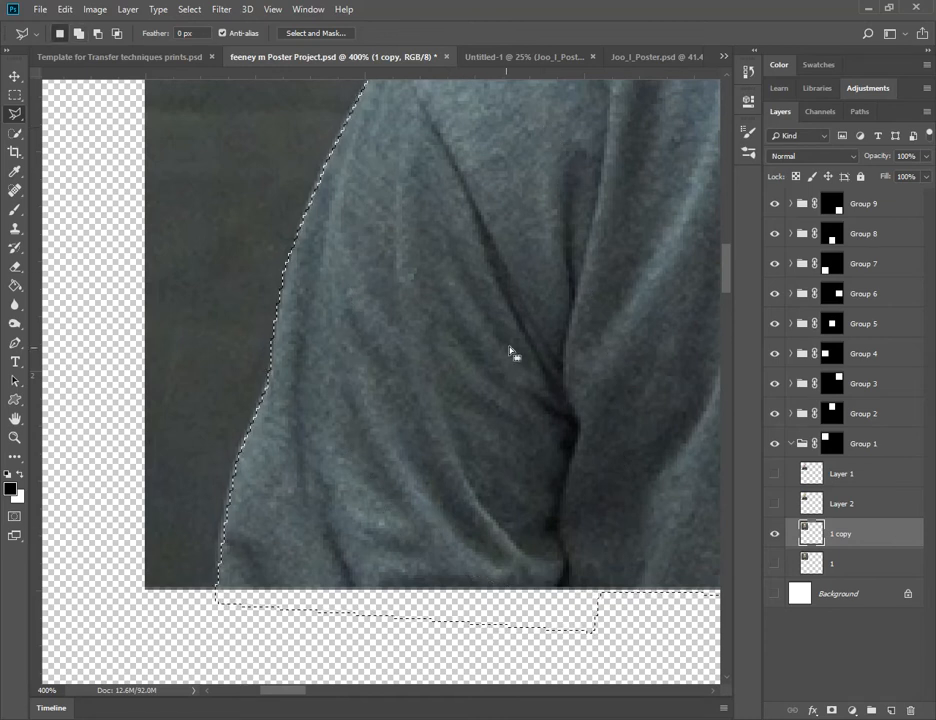
# - Switch to the Magnetic Lasso tool and clear the existing selection around the man
pyautogui.moveTo(682, 280)
pyautogui.mouseDown()
pyautogui.moveTo(363, 336)
pyautogui.moveTo(150, 350)
pyautogui.mouseUp()
pyautogui.moveTo(640, 310); pyautogui.dragTo(250, 348)
pyautogui.moveTo(440, 345)
pyautogui.mouseDown()
pyautogui.moveTo(235, 326)
pyautogui.moveTo(299, 348)
pyautogui.mouseUp()
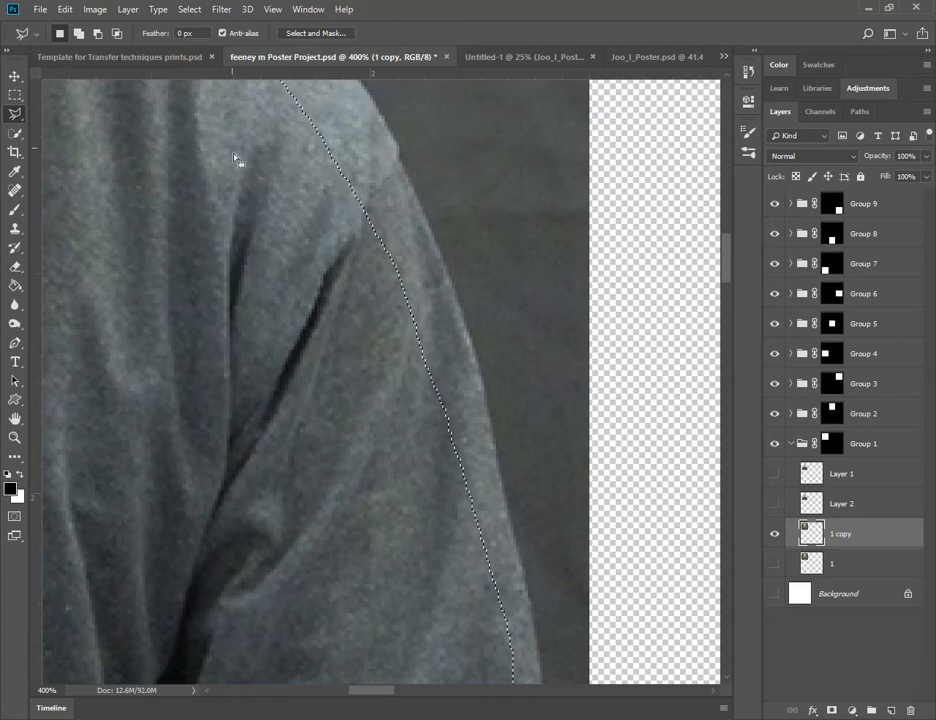
pyautogui.hotkey('ctrl', '-')
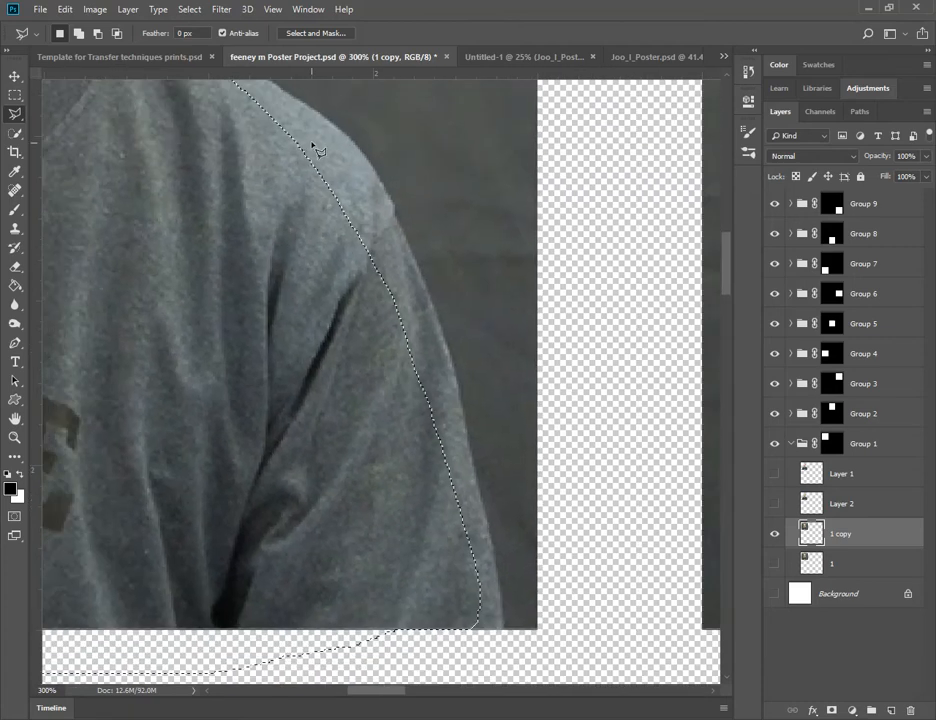
pyautogui.rightClick(16, 118)
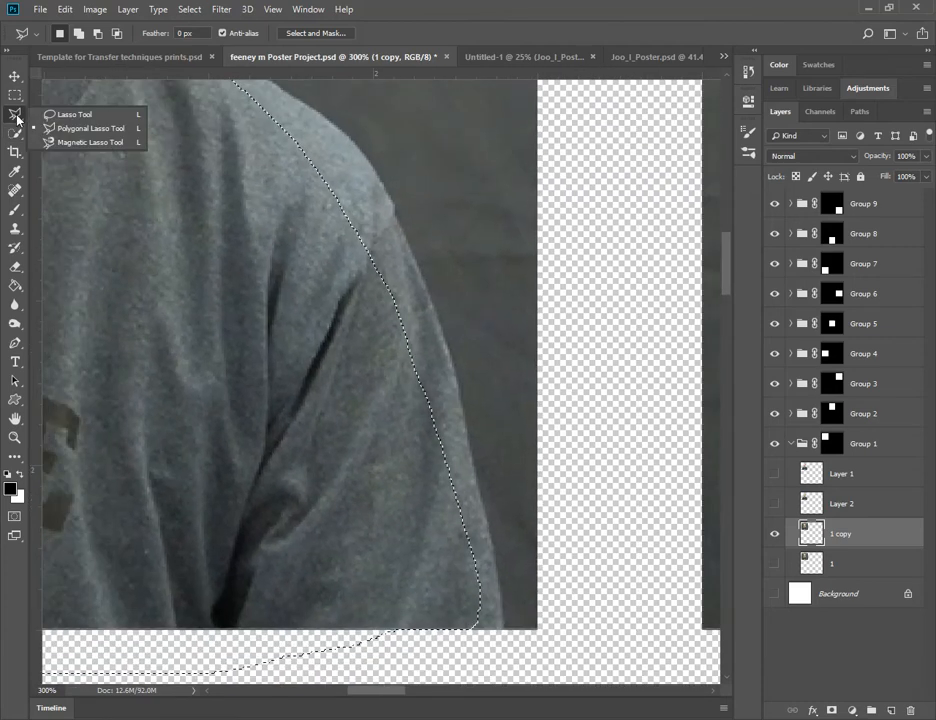
pyautogui.click(65, 145)
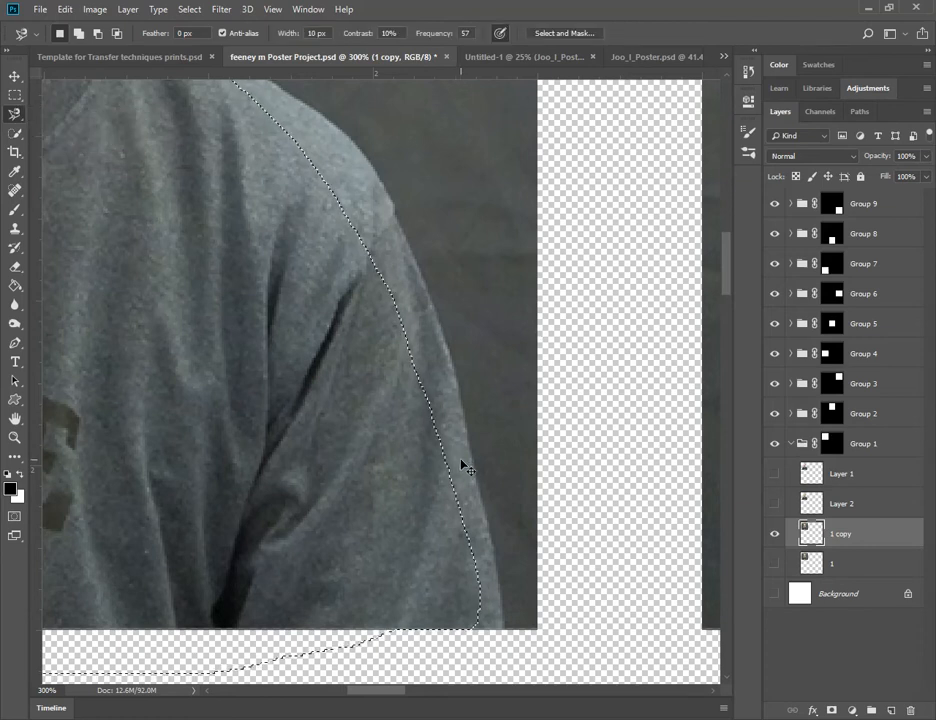
pyautogui.hotkey('ctrl', '0')
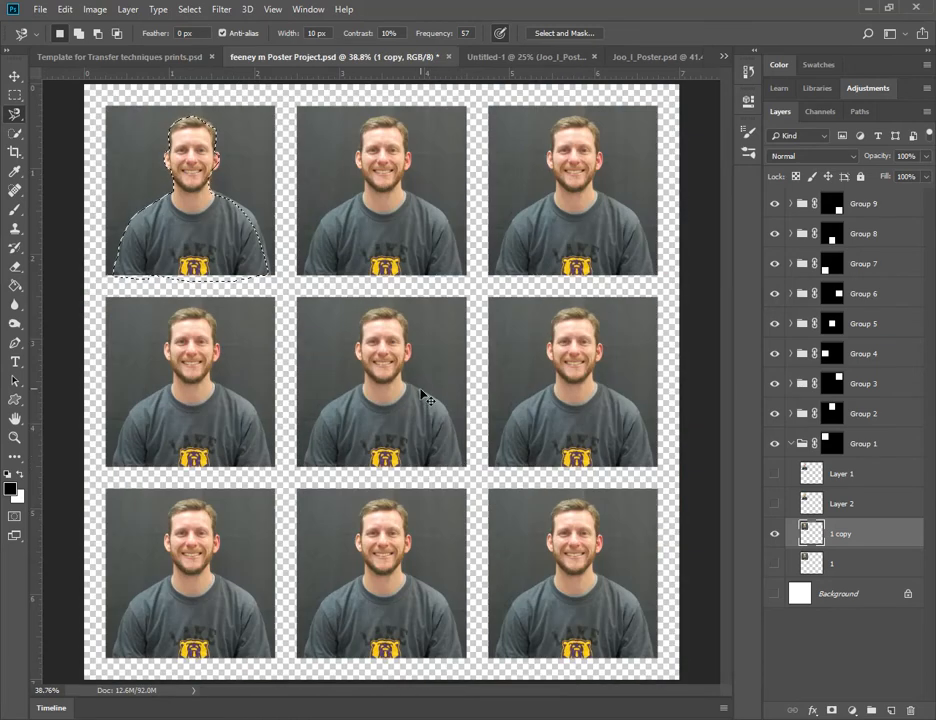
pyautogui.scroll(5, 420, 395)
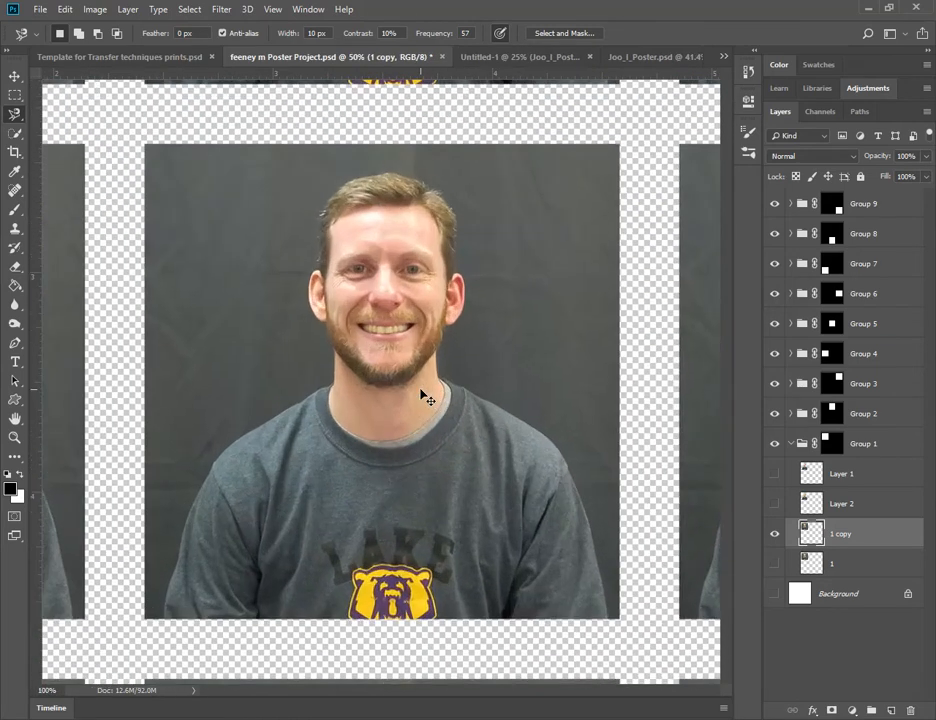
pyautogui.moveTo(376, 347); pyautogui.dragTo(493, 552)
pyautogui.moveTo(458, 352)
pyautogui.mouseDown()
pyautogui.moveTo(512, 478)
pyautogui.moveTo(503, 516)
pyautogui.moveTo(430, 360)
pyautogui.mouseUp()
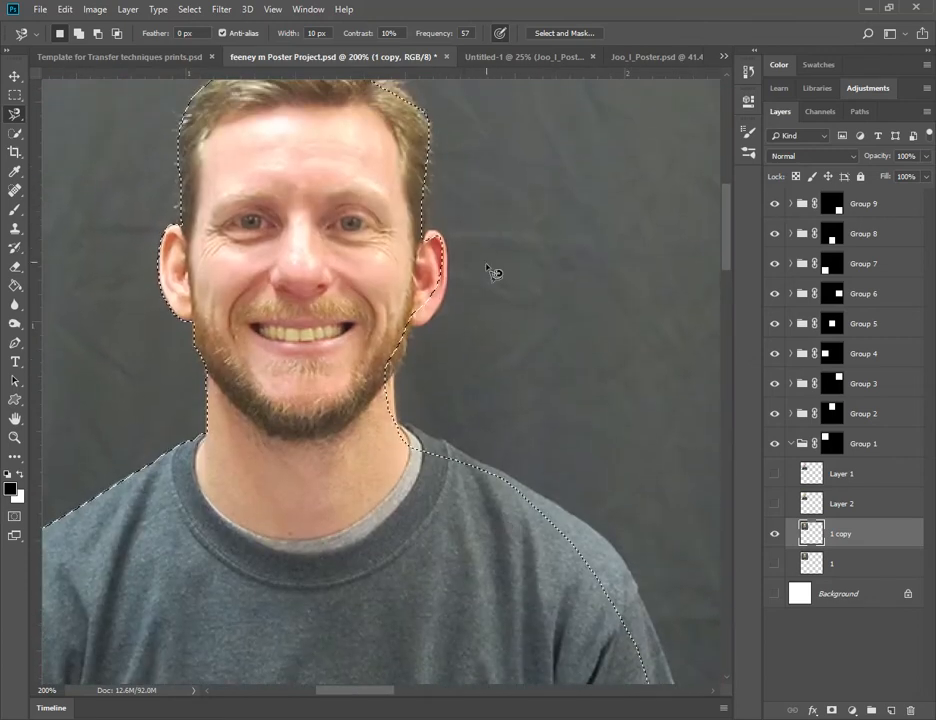
pyautogui.hotkey('ctrl', 'd')
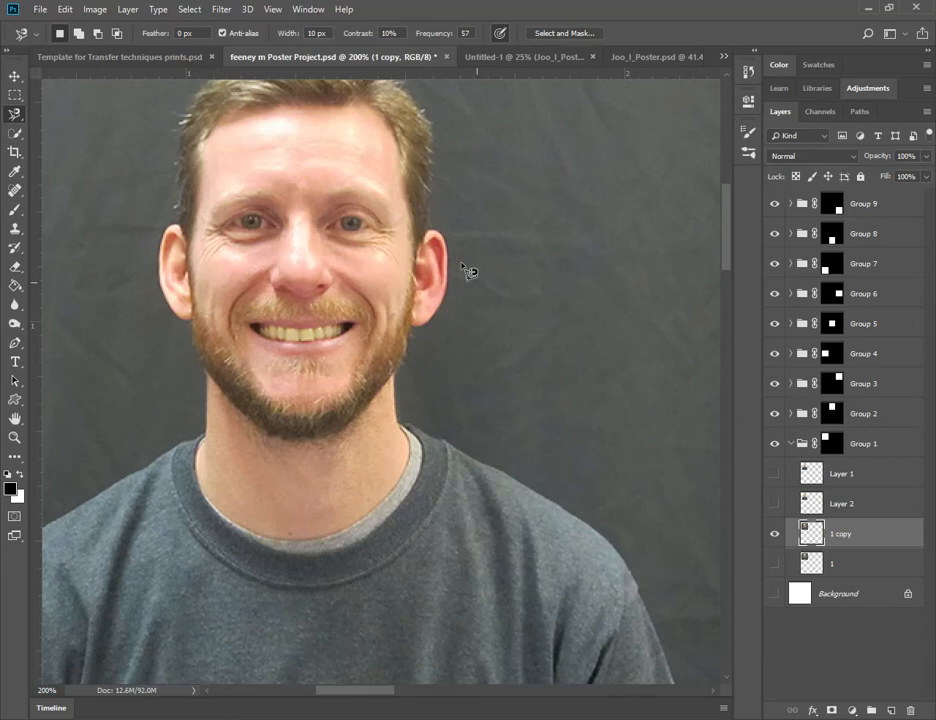
# - Start a Magnetic Lasso outline at the hair on the image's right side and trace around the ear to the beard's edge
pyautogui.click(427, 187)
pyautogui.click(427, 201)
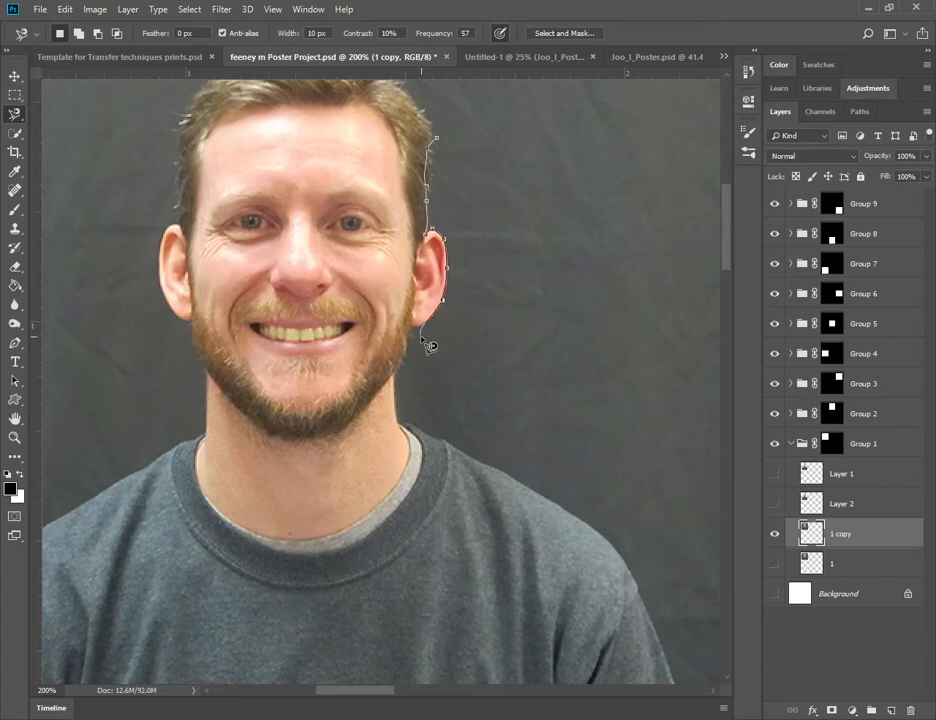
pyautogui.scroll(5, 421, 337)
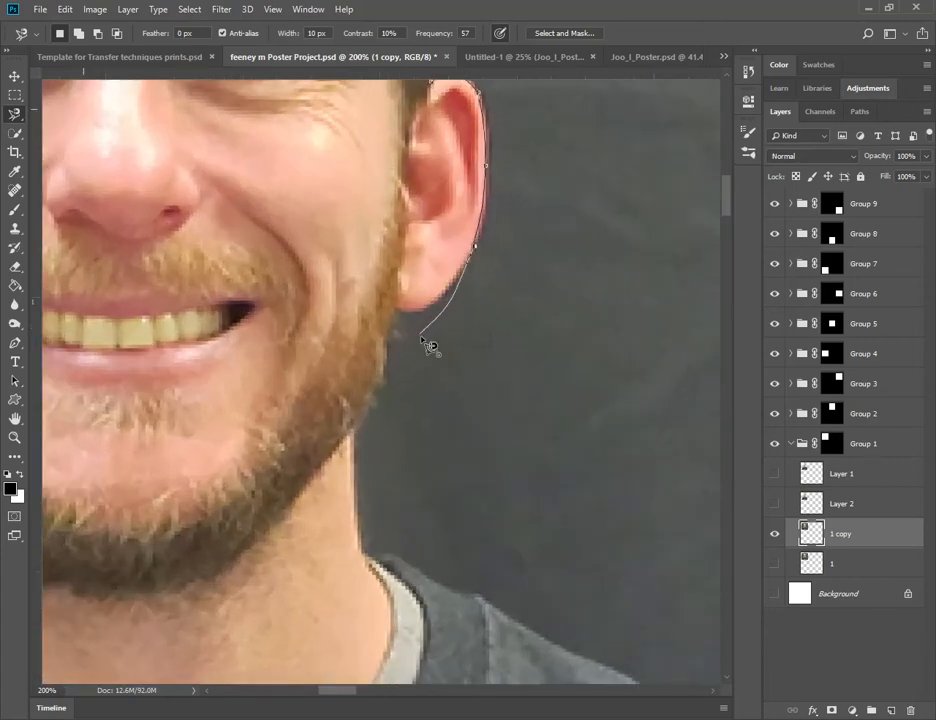
pyautogui.scroll(3, 428, 346)
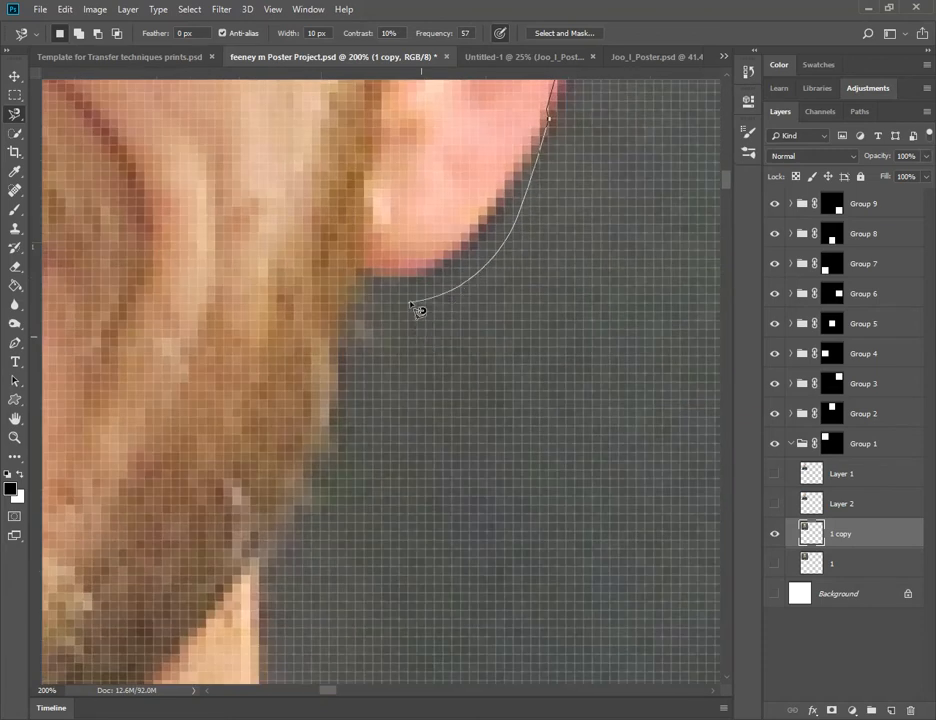
pyautogui.click(357, 295)
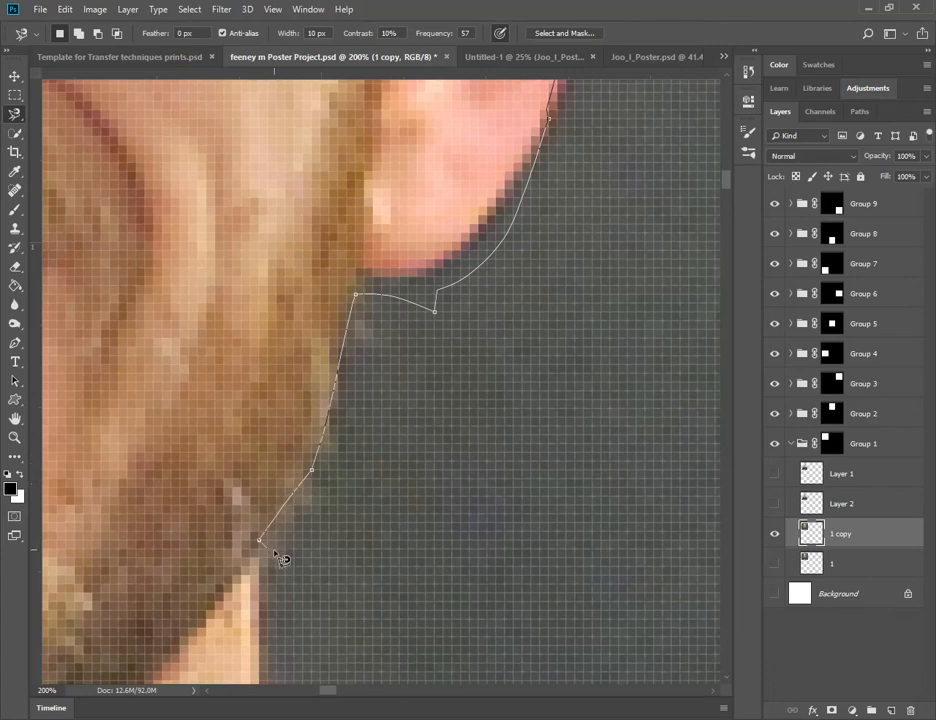
# - Continue the Magnetic Lasso outline along the neck, shoulders, photo's bottom border and opposite side of the head, and close it at its start
pyautogui.moveTo(285, 573)
pyautogui.mouseDown()
pyautogui.moveTo(290, 355)
pyautogui.moveTo(307, 198)
pyautogui.mouseUp()
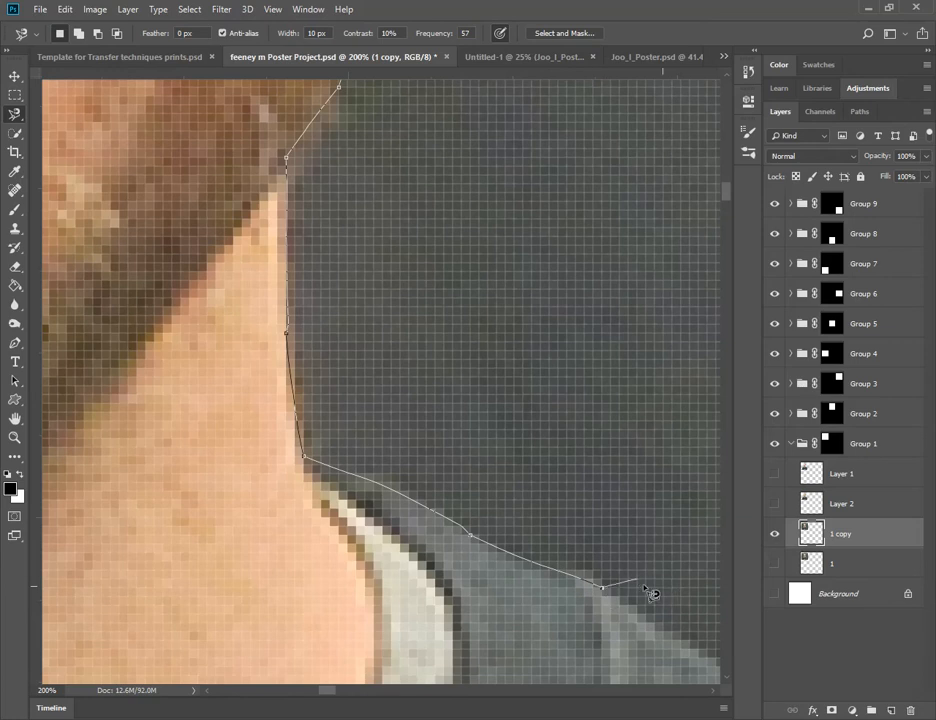
pyautogui.moveTo(620, 526); pyautogui.dragTo(408, 71)
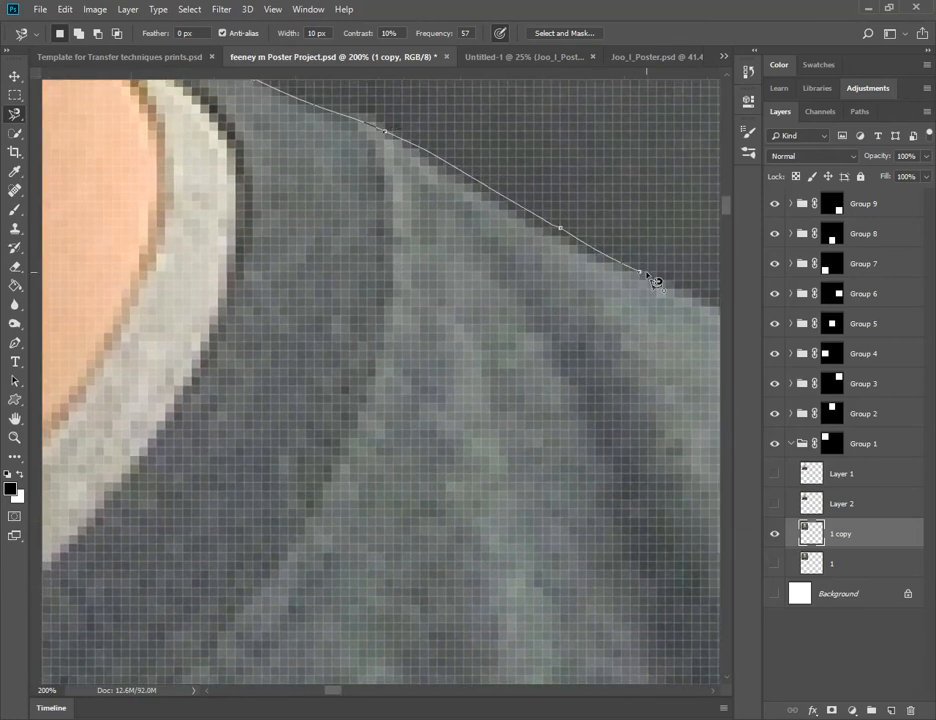
pyautogui.scroll(-8, 652, 278)
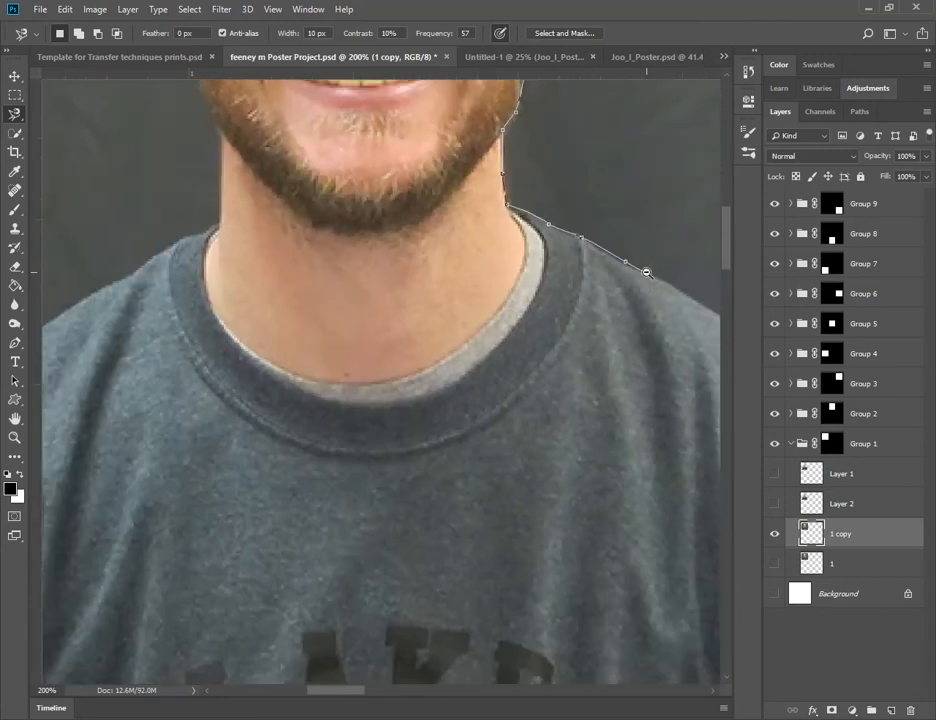
pyautogui.scroll(-6, 646, 271)
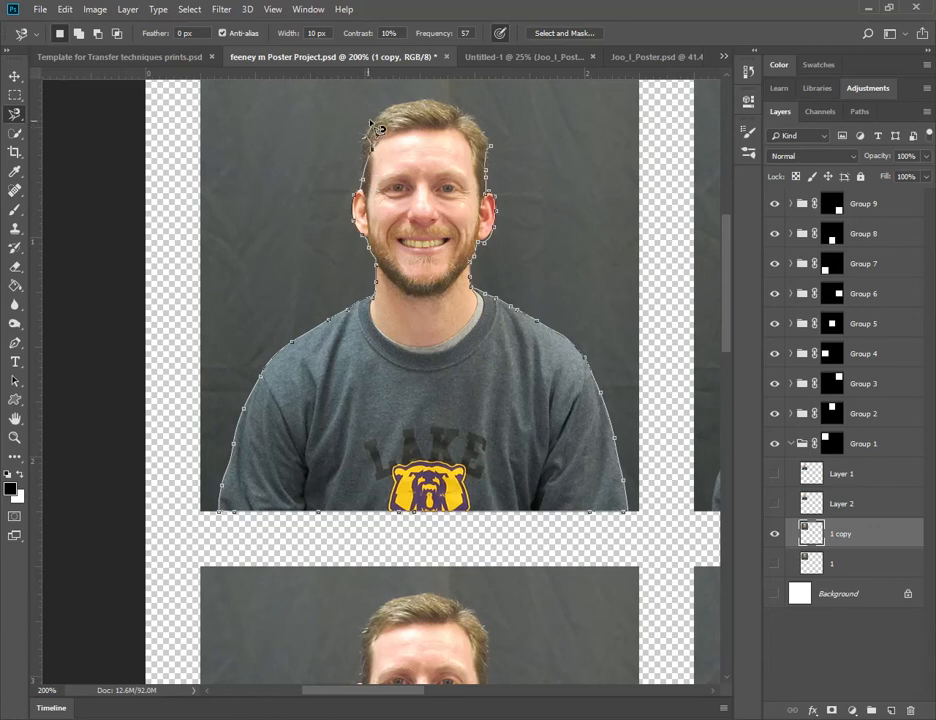
pyautogui.click(500, 158)
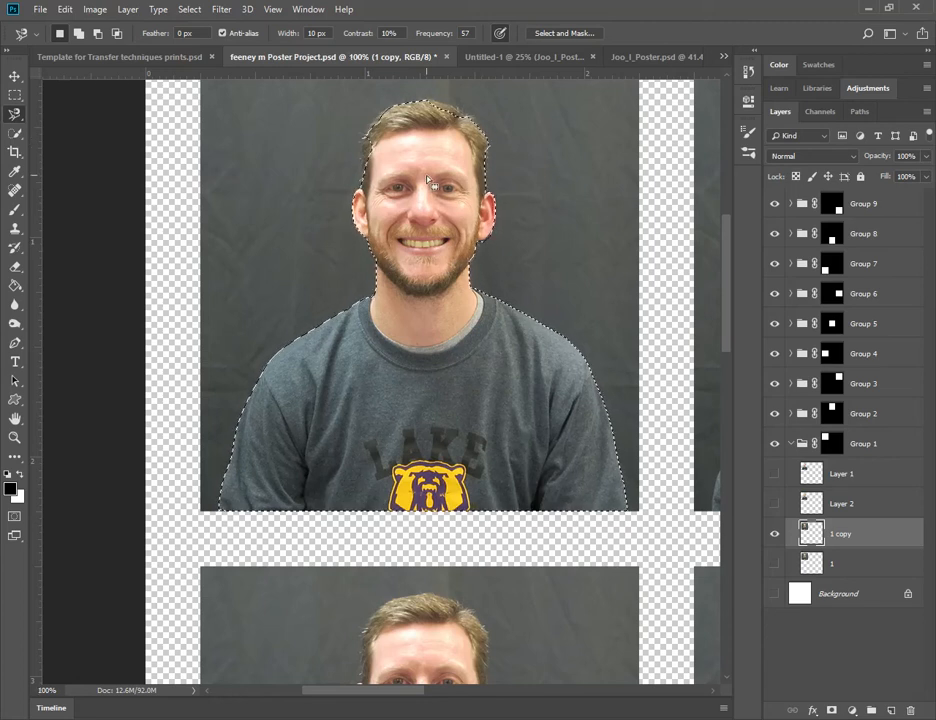
# - Inspect the selection edge around the head and turn on Quick Mask mode to overlay the unselected areas in red
pyautogui.hotkey('ctrl', '+')
pyautogui.hotkey('ctrl', '+')
pyautogui.hotkey('ctrl', '+')
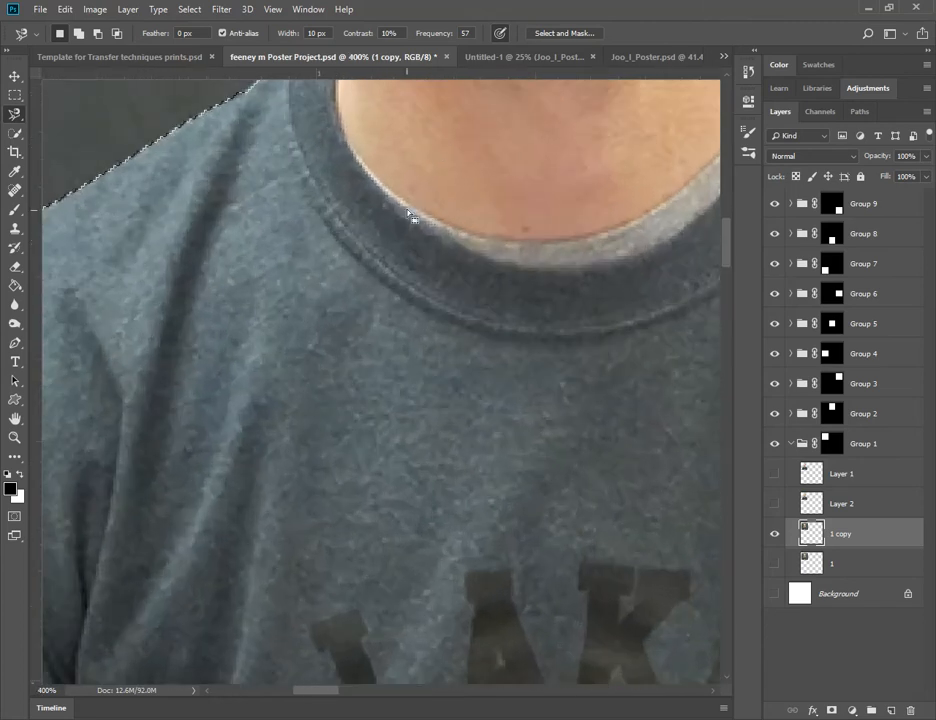
pyautogui.moveTo(446, 138); pyautogui.dragTo(421, 523)
pyautogui.scroll(5, 405, 505)
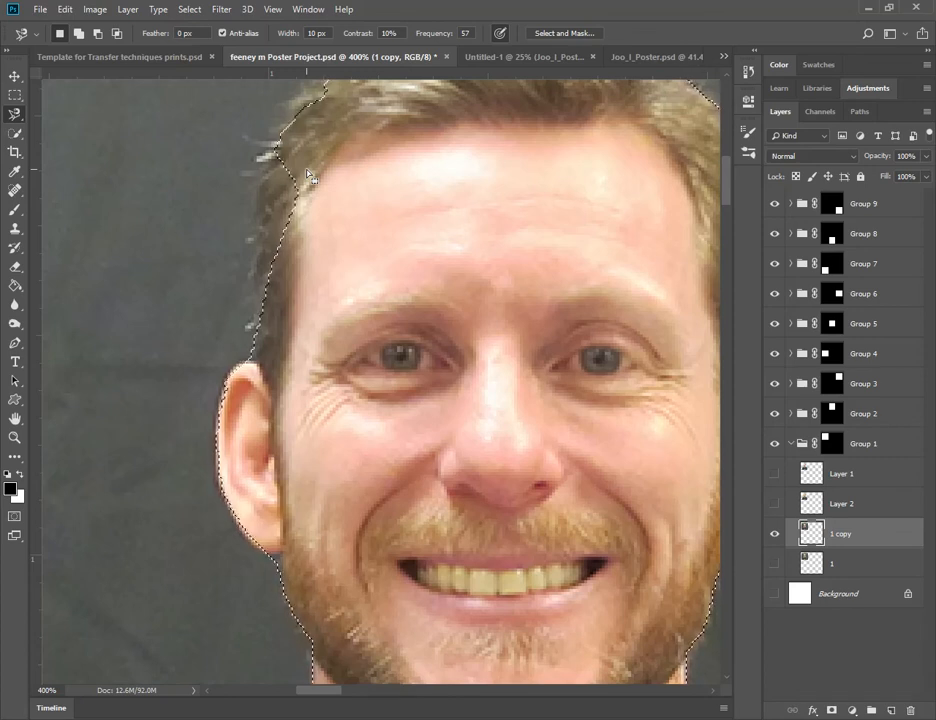
pyautogui.click(14, 518)
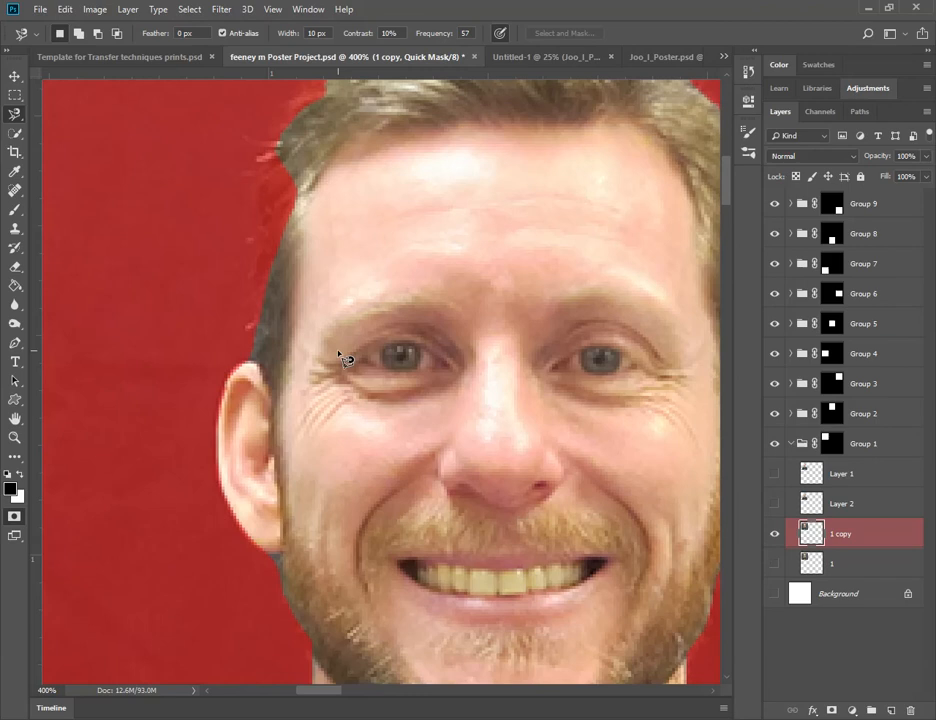
pyautogui.scroll(-2, 338, 355)
pyautogui.moveTo(522, 328); pyautogui.dragTo(382, 200)
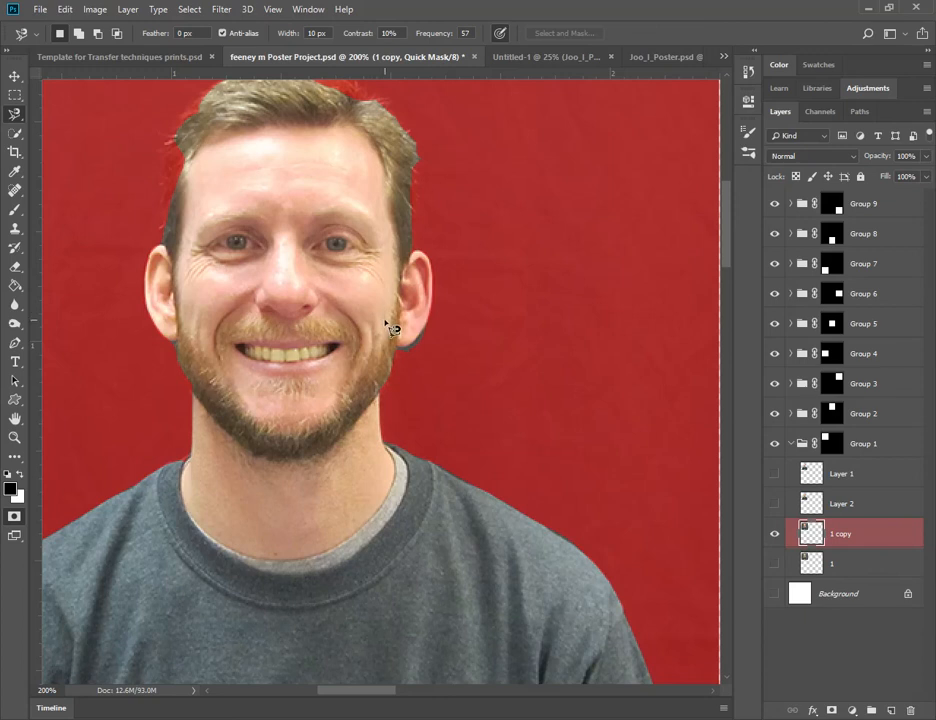
# - Erase the red mask from the missed hair along the side and top of the head, using the Eraser at sizes 30 and 25
pyautogui.click(15, 268)
pyautogui.press('[')
pyautogui.press('[')
pyautogui.press('[')
pyautogui.press('[')
pyautogui.press('[')
pyautogui.press('[')
pyautogui.press('[')
pyautogui.press('[')
pyautogui.press('[')
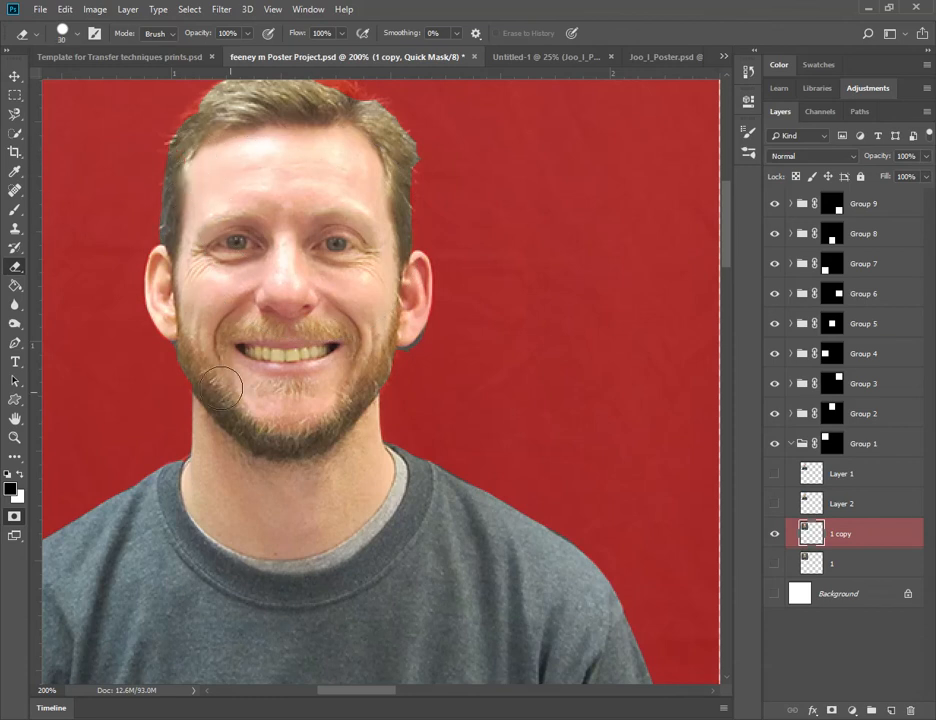
pyautogui.press('[')
pyautogui.scroll(1, 260, 200)
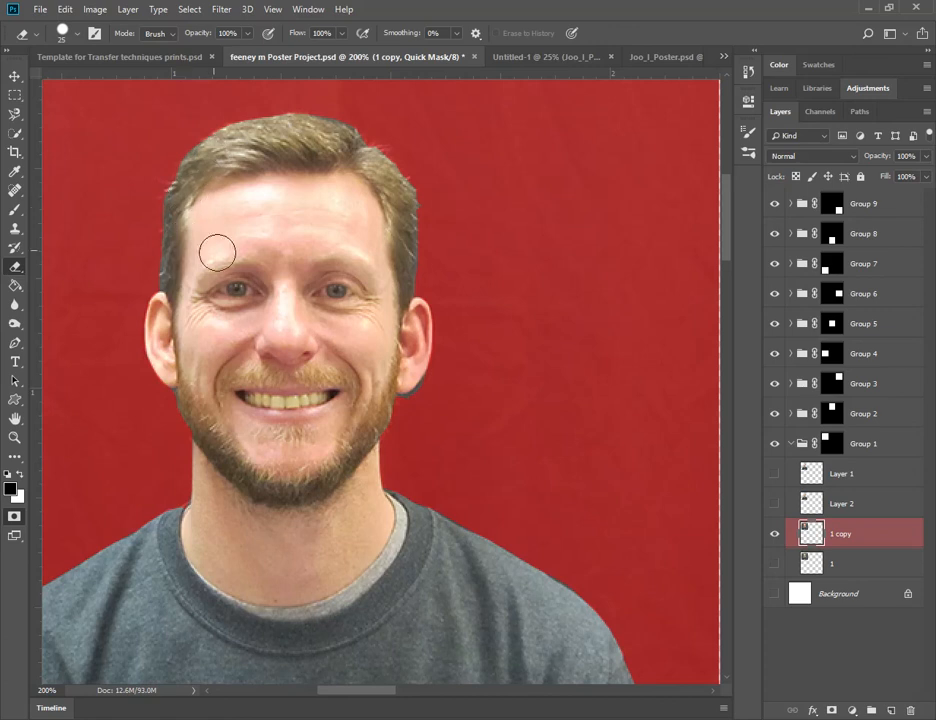
# - Check the mask along the shoulders and sweatshirt, and return to standard mode to turn the mask into a selection
pyautogui.scroll(-8, 307, 382)
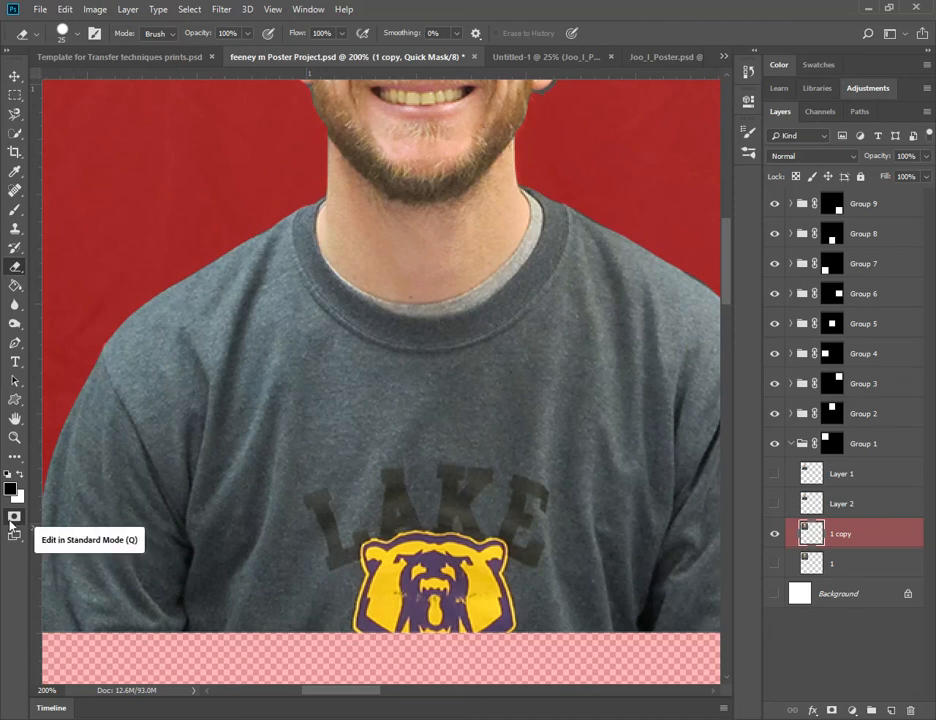
pyautogui.hotkey('ctrl', '-')
pyautogui.hotkey('ctrl', '-')
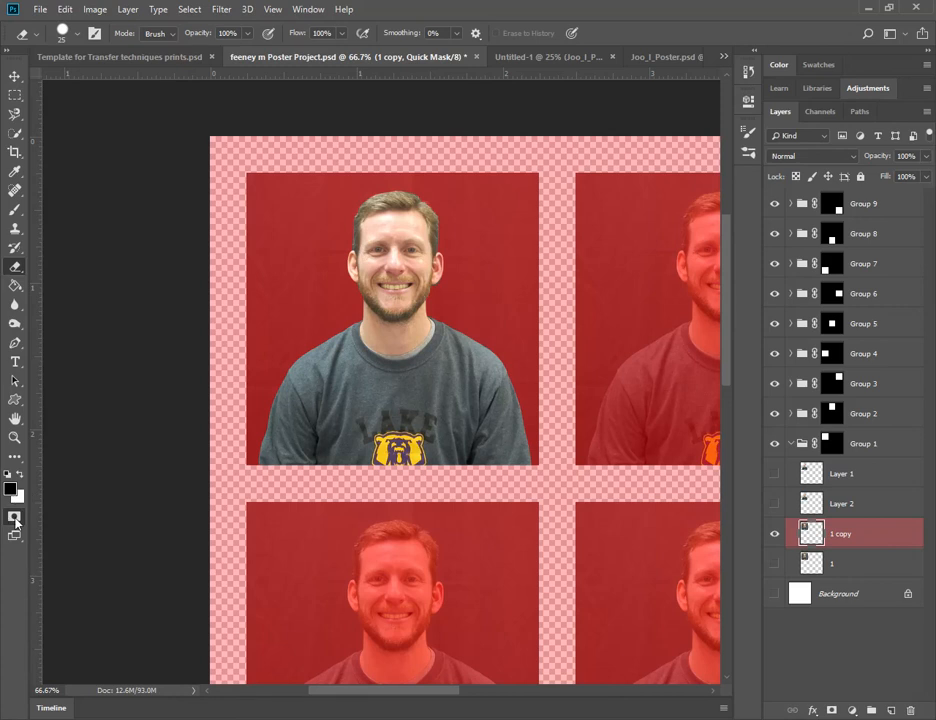
pyautogui.click(15, 518)
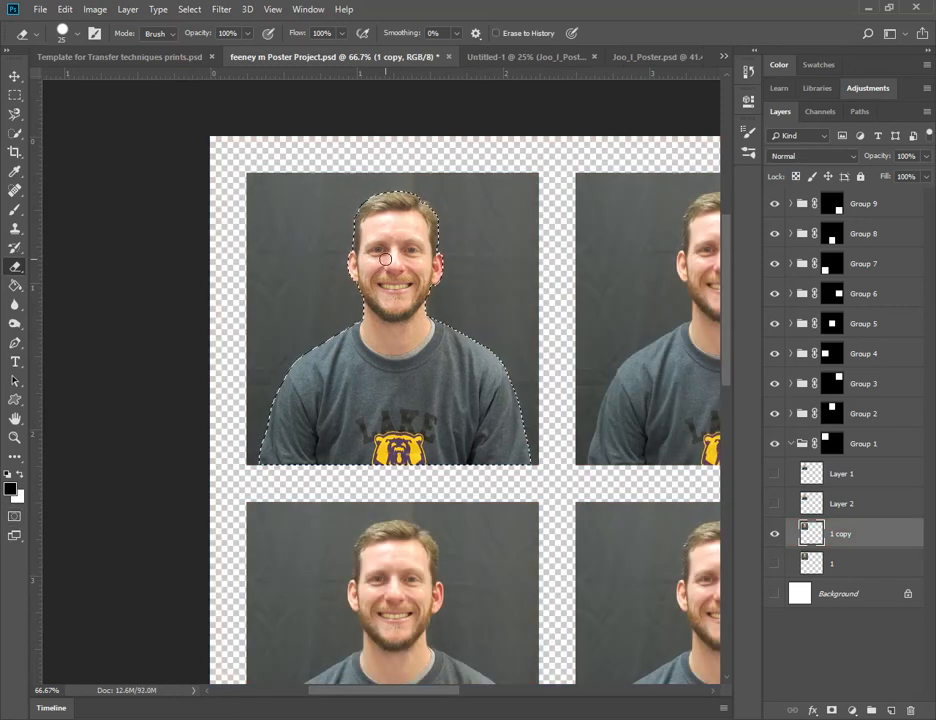